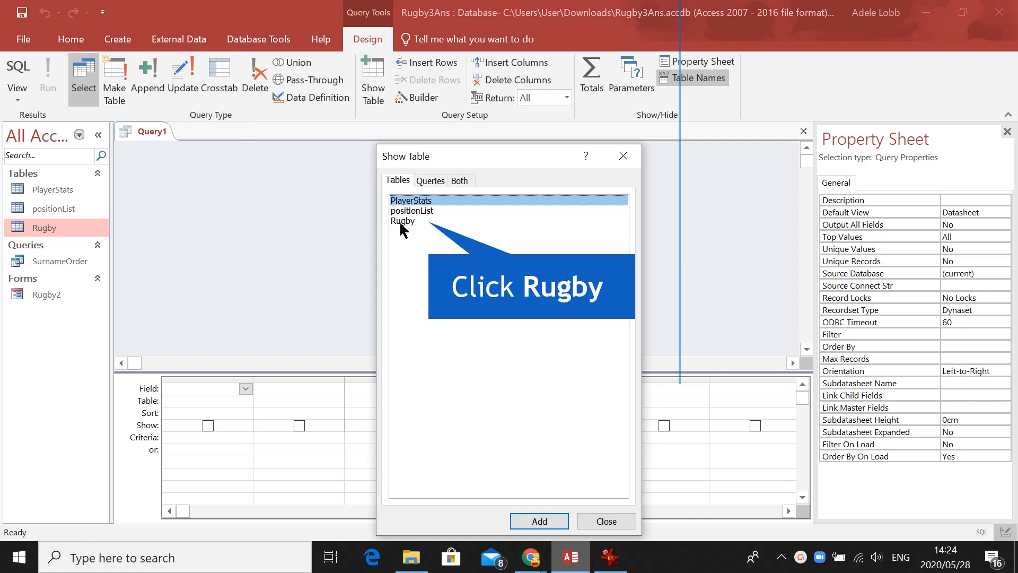
- Add the Rugby table to the query and include its Name, Surname and position fields
{"action": "left_click", "coordinate": [401, 221]}
{"action": "left_click", "coordinate": [537, 522]}
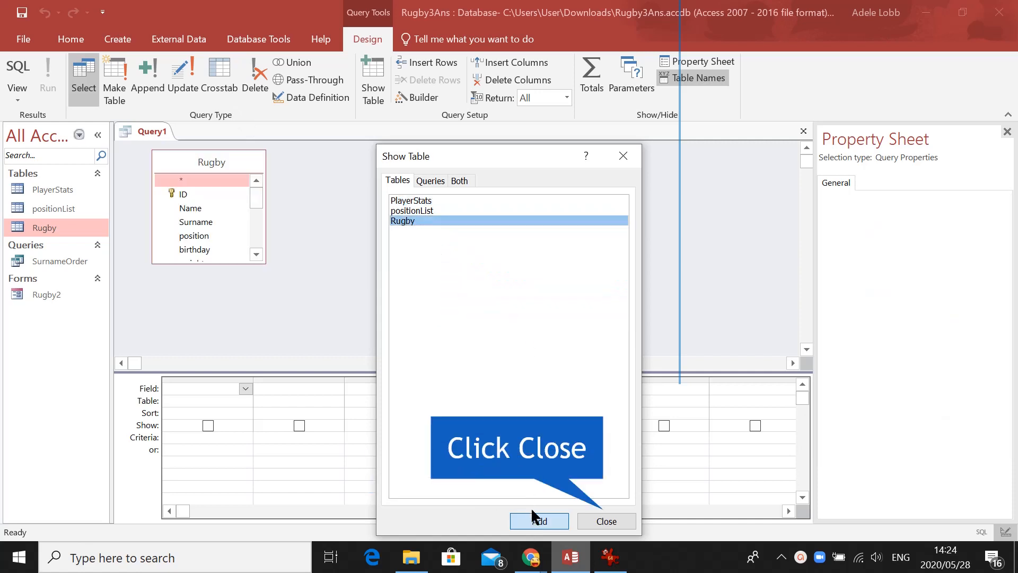
{"action": "left_click", "coordinate": [597, 522]}
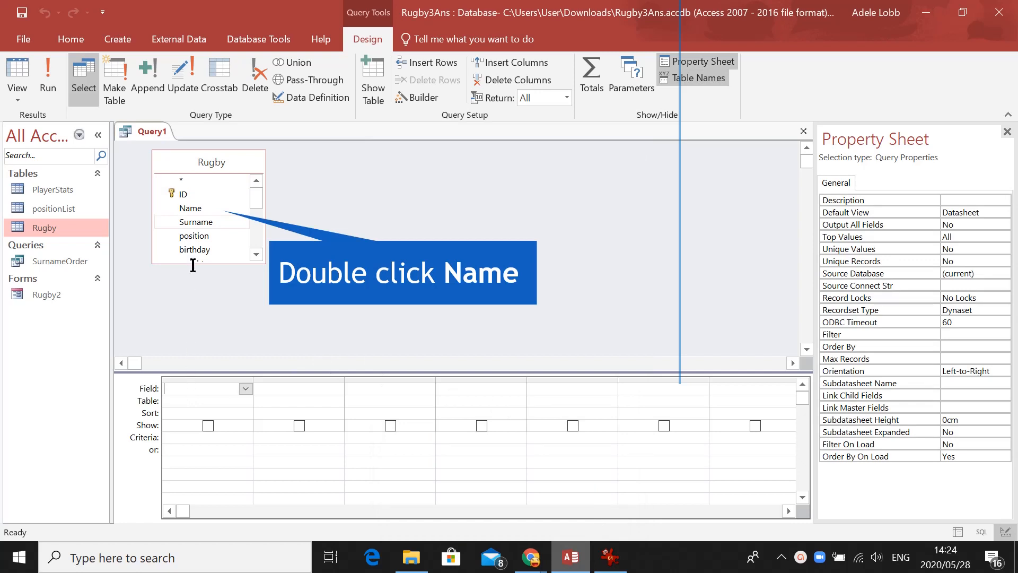
{"action": "double_click", "coordinate": [193, 208]}
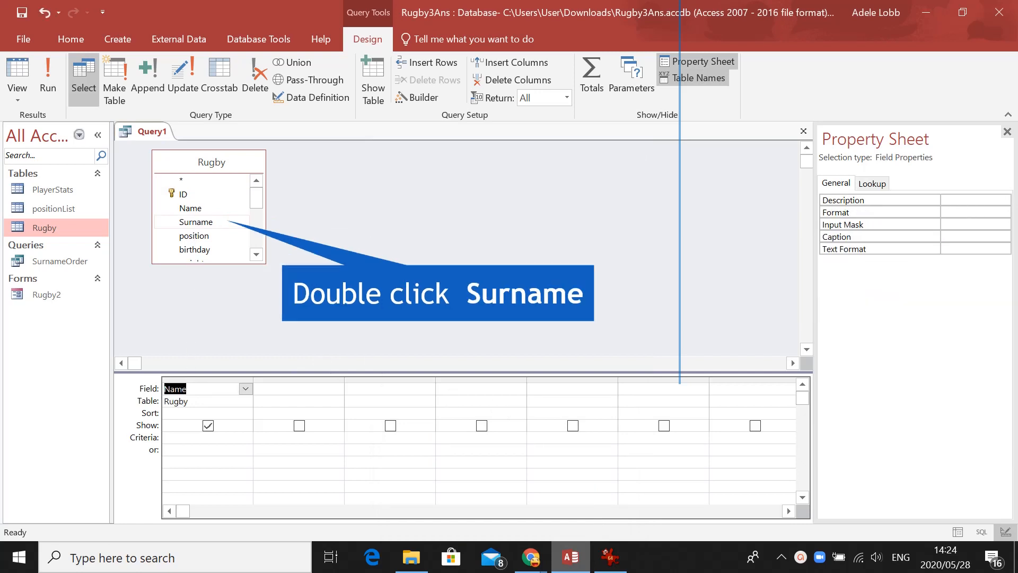
{"action": "double_click", "coordinate": [196, 223]}
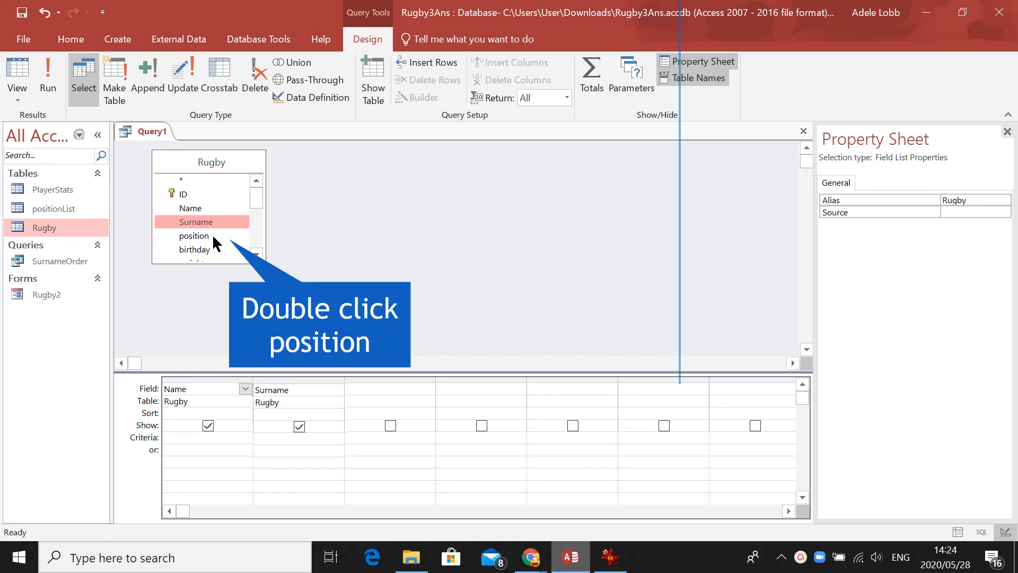
{"action": "double_click", "coordinate": [212, 234]}
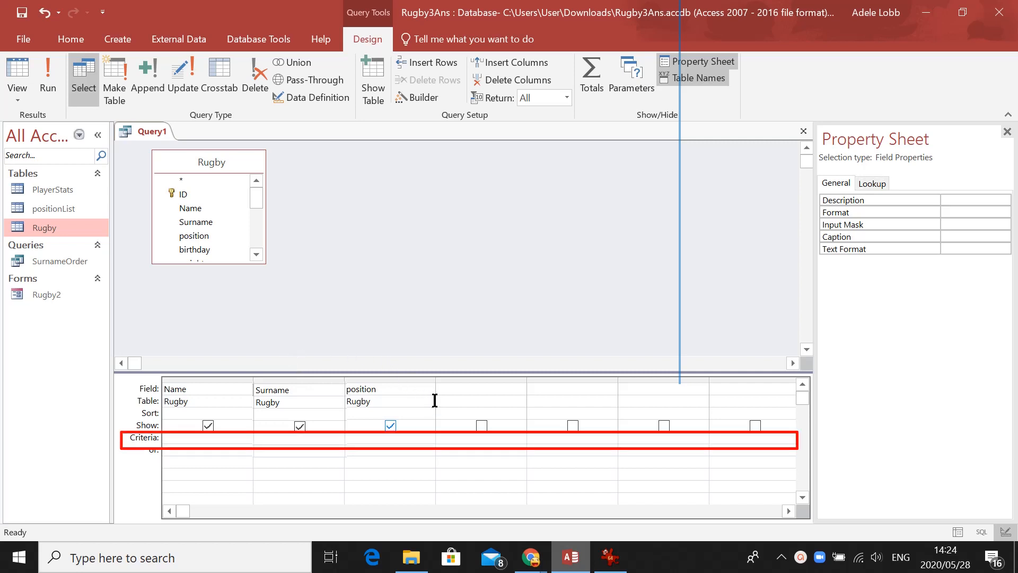
- Try to filter the Rugby position field with the criterion "prop" and show the query results
{"action": "left_click", "coordinate": [383, 441]}
{"action": "type", "text": "pr"}
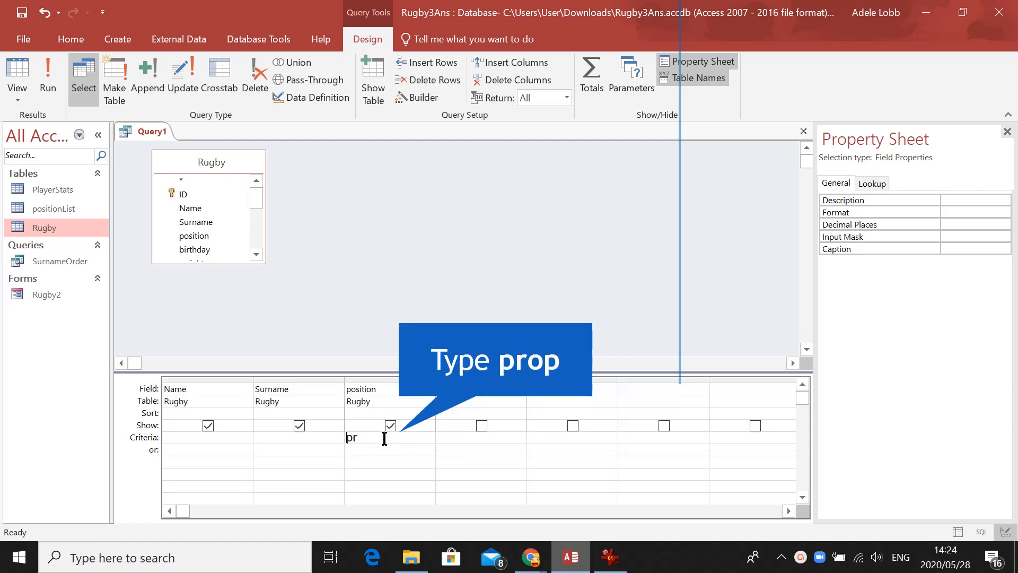
{"action": "type", "text": "ops"}
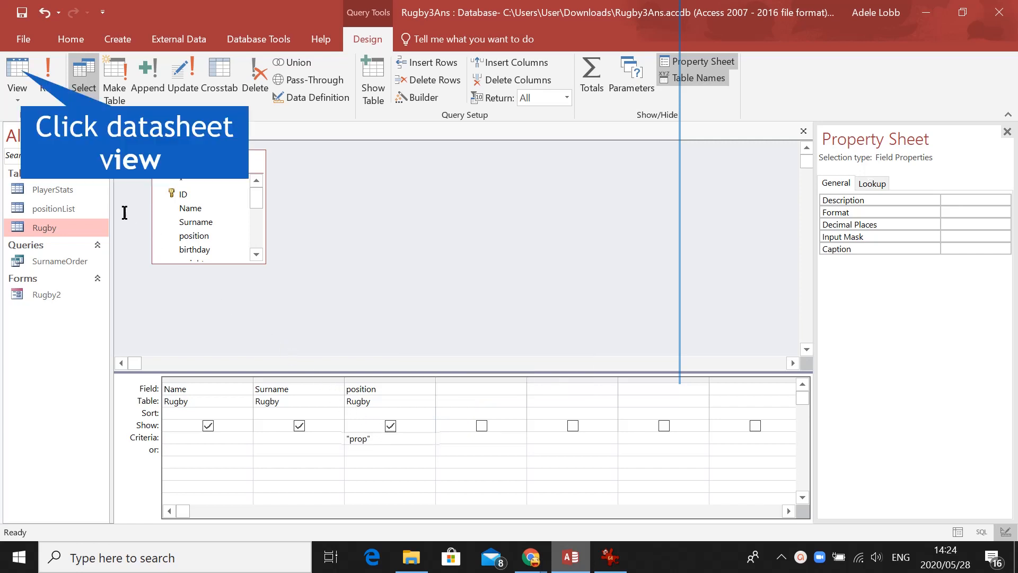
{"action": "left_click", "coordinate": [18, 69]}
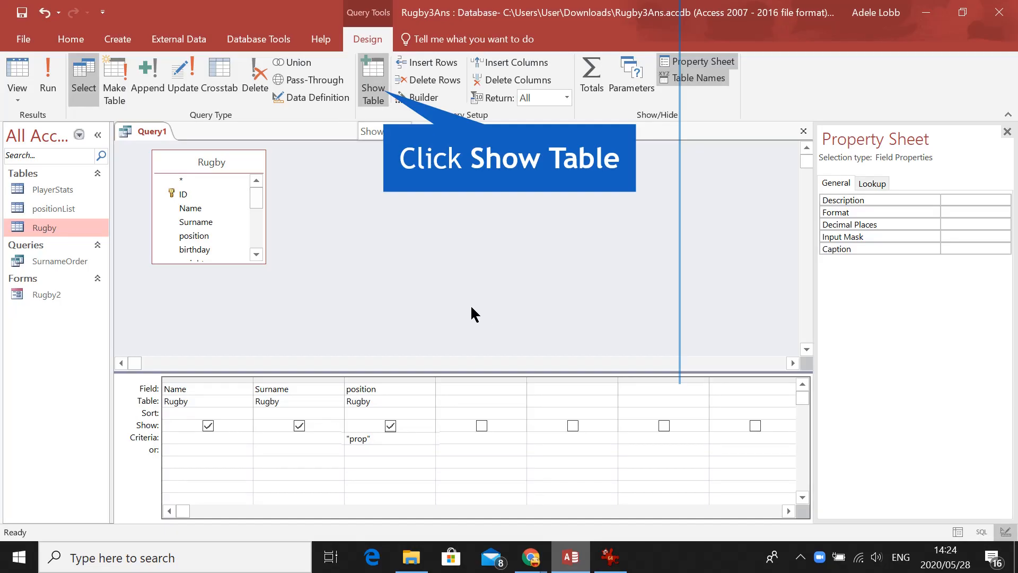
- Add the positionList table to the query and include its position field in the design grid
{"action": "left_click", "coordinate": [375, 68]}
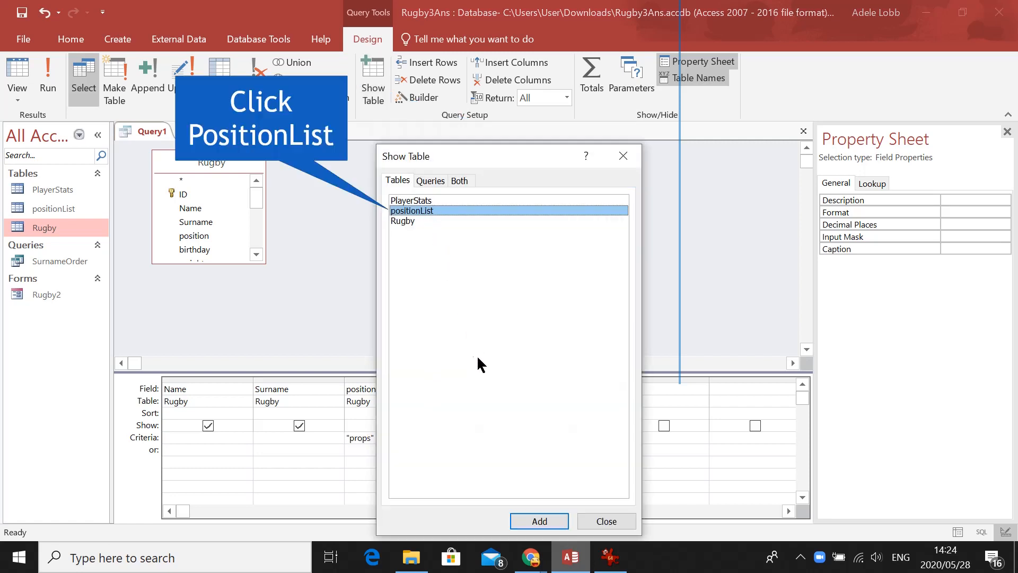
{"action": "left_click", "coordinate": [527, 521]}
{"action": "left_click", "coordinate": [599, 521]}
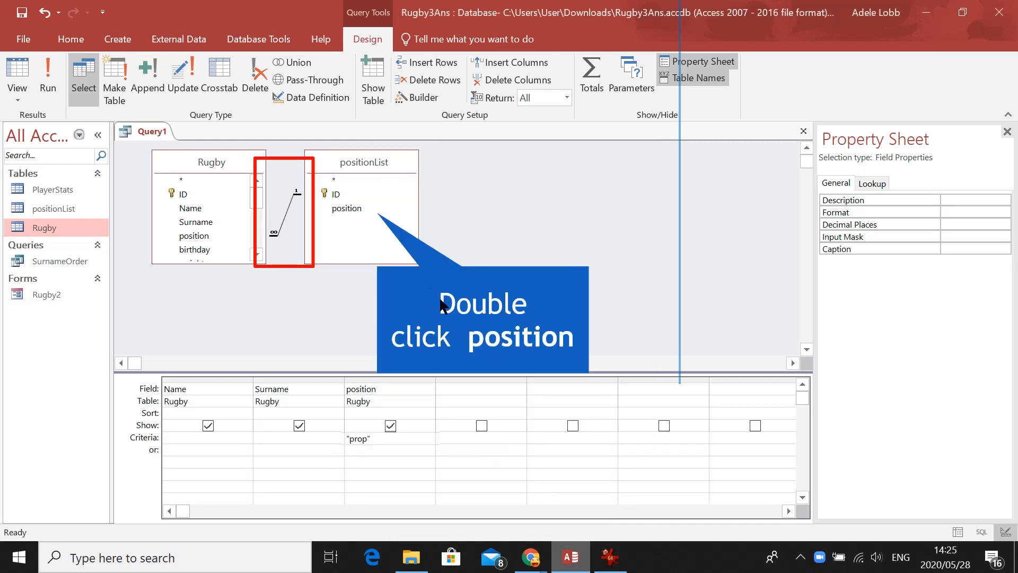
{"action": "double_click", "coordinate": [348, 204]}
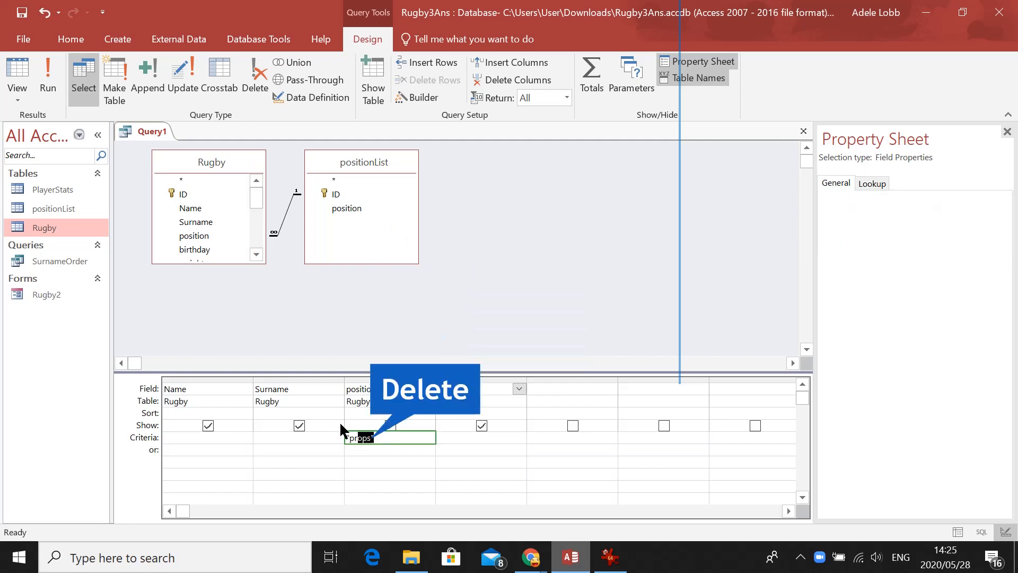
- Replace the Rugby position criterion with "prop" on the positionList position field and show the query results
{"action": "key", "text": "Delete"}
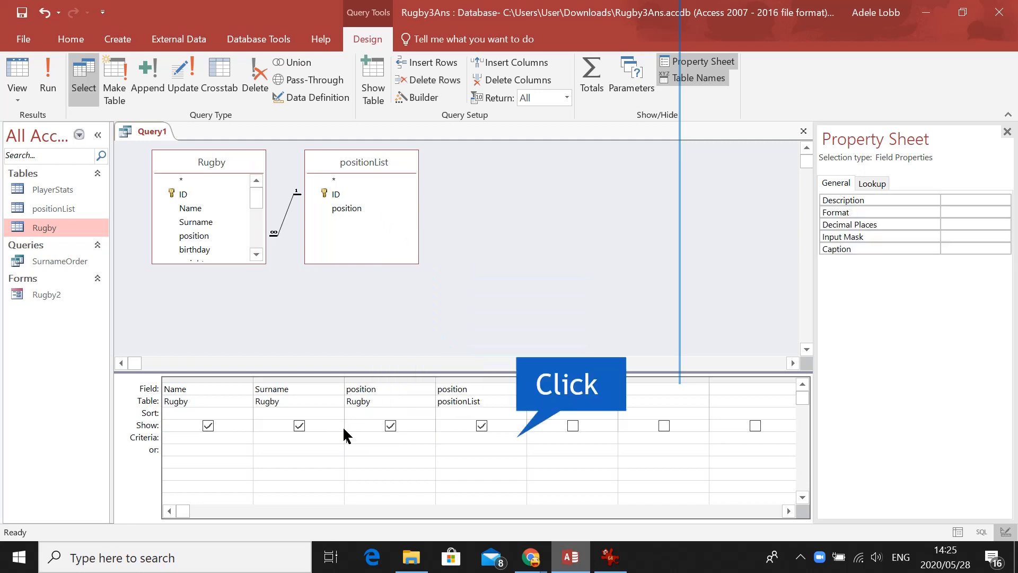
{"action": "left_click", "coordinate": [467, 436]}
{"action": "type", "text": "po"}
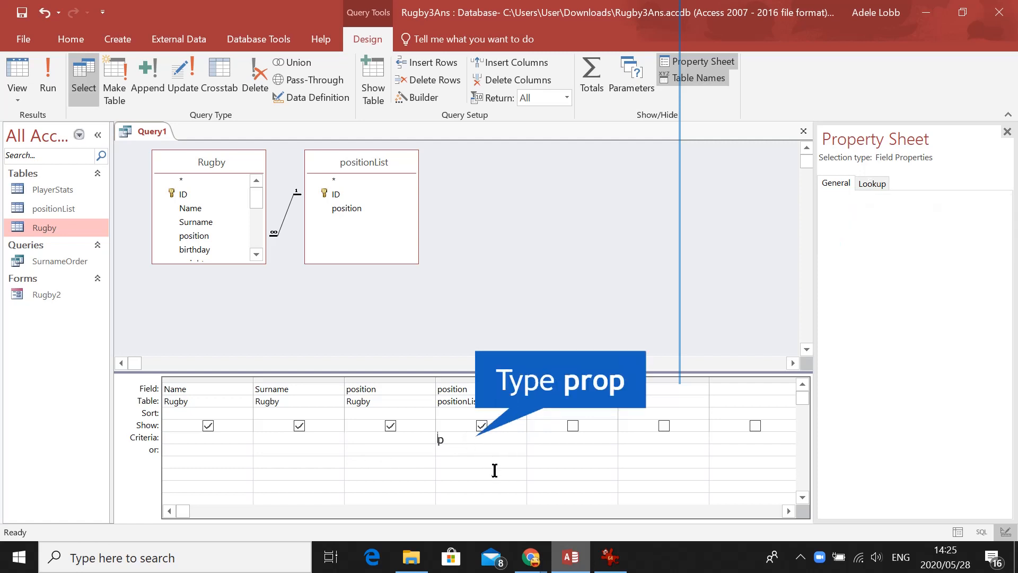
{"action": "type", "text": "rp"}
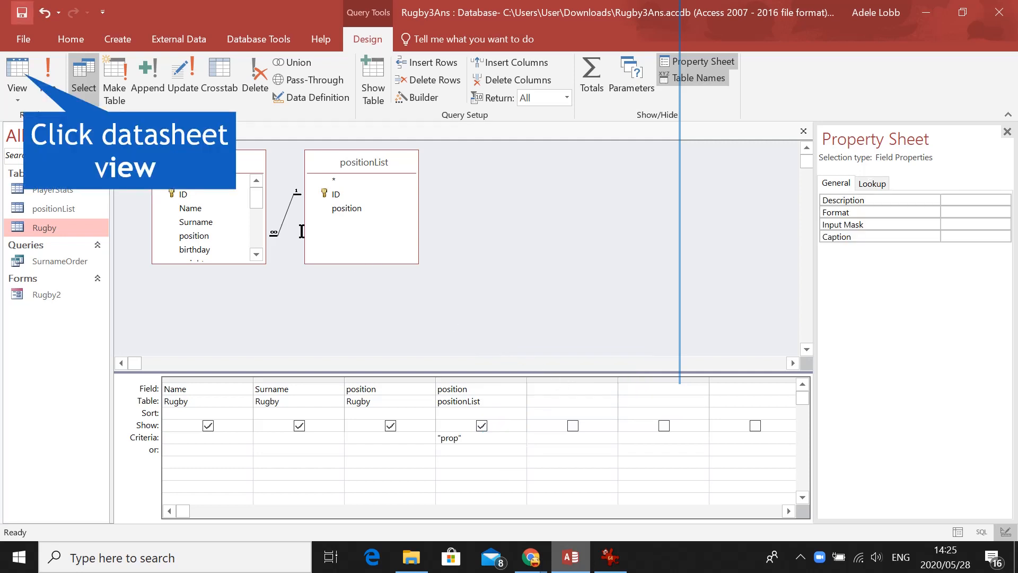
{"action": "left_click", "coordinate": [17, 69]}
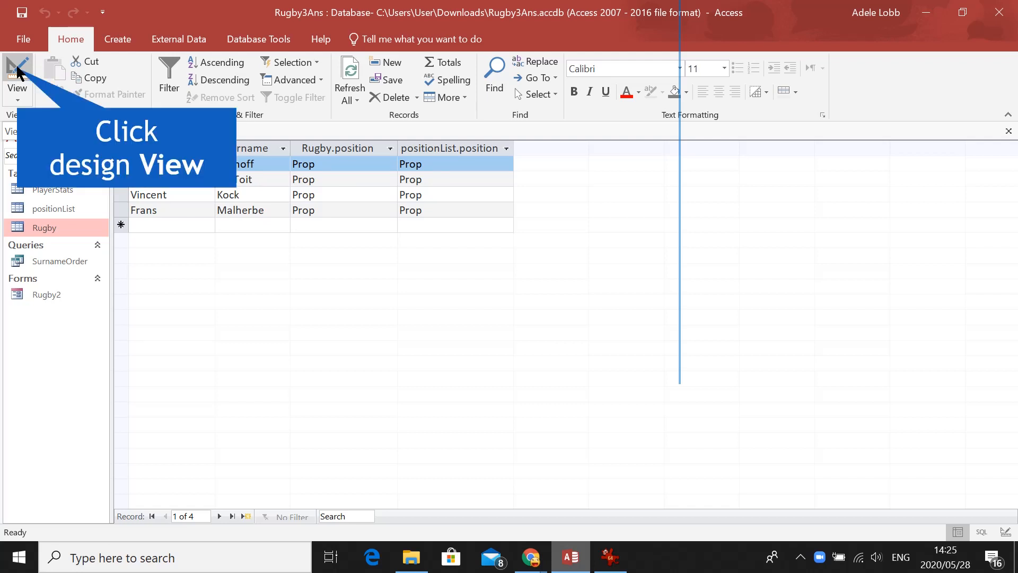
- In the query design, hide the positionList position field from the output and remove the Rugby position column
{"action": "left_click", "coordinate": [17, 71]}
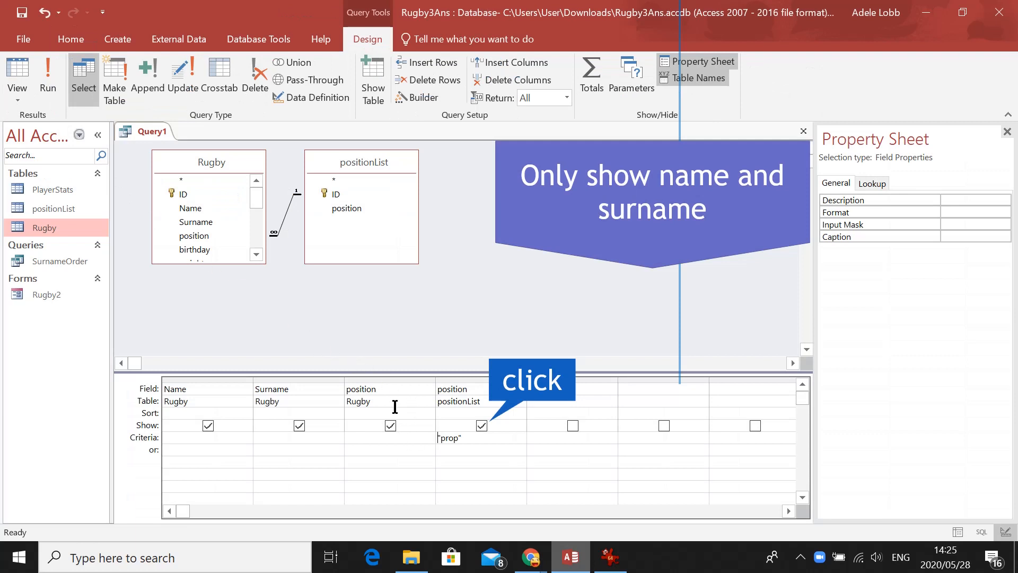
{"action": "left_click", "coordinate": [480, 428]}
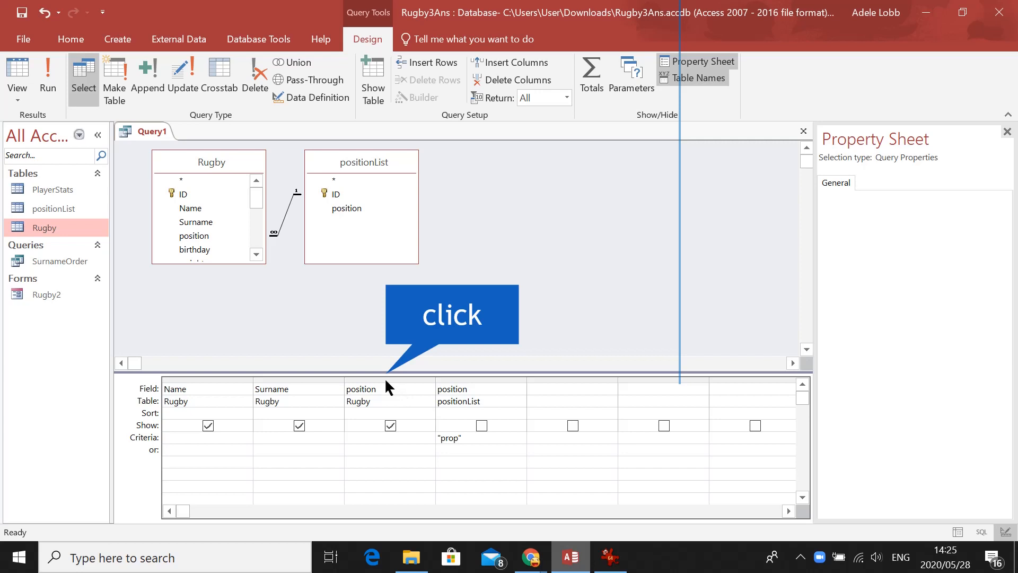
{"action": "left_click", "coordinate": [386, 379]}
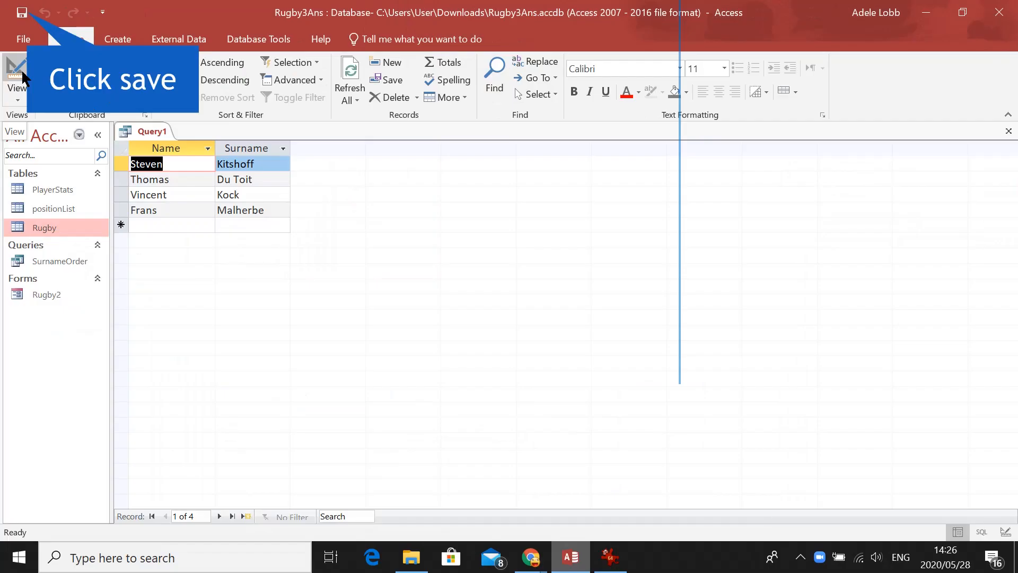
- Save the query under the name props
{"action": "key", "text": "ctrl+s"}
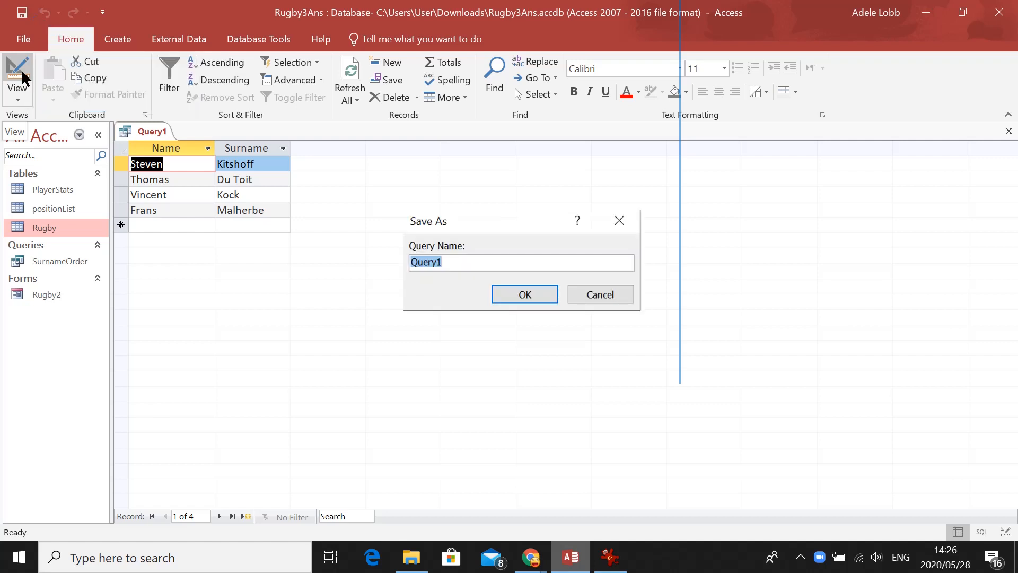
{"action": "type", "text": "props"}
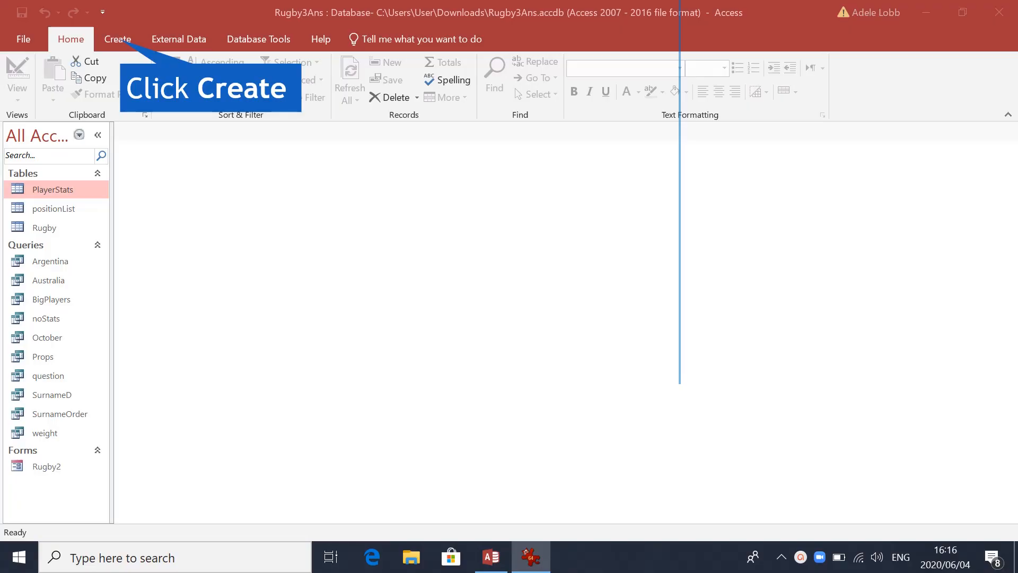
- Create a new query in design view based on the Rugby table
{"action": "left_click", "coordinate": [117, 40]}
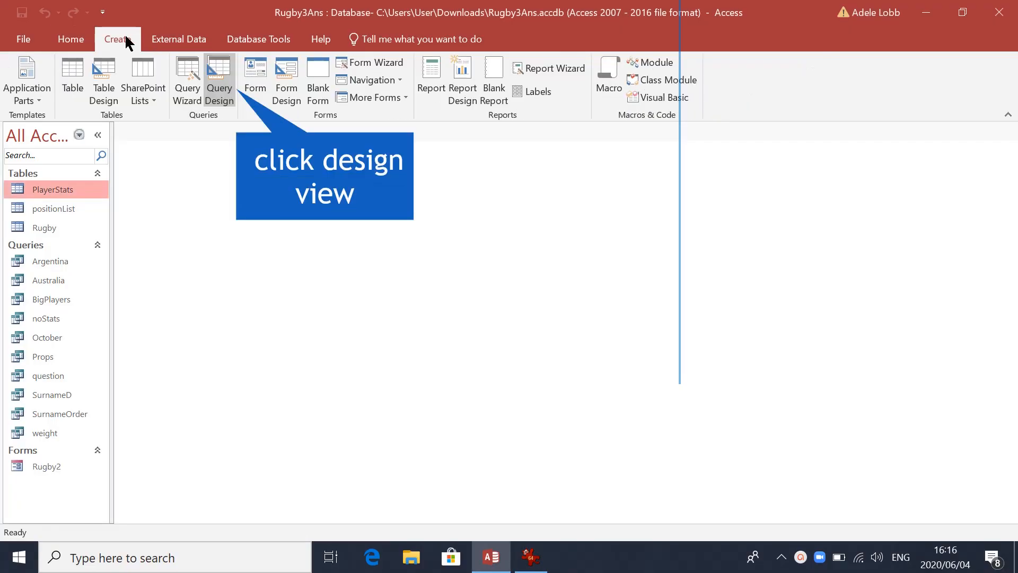
{"action": "left_click", "coordinate": [225, 90]}
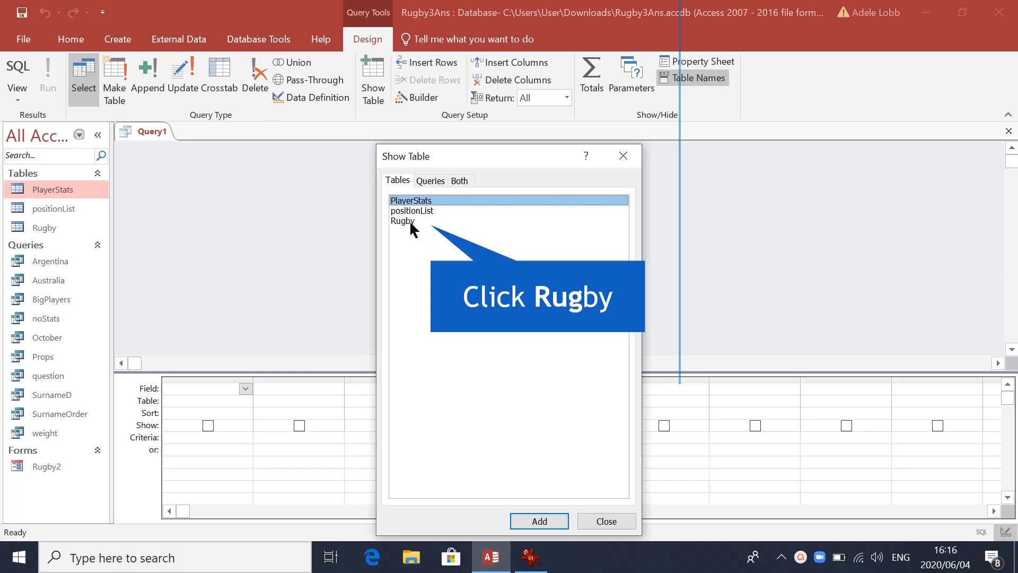
{"action": "left_click", "coordinate": [550, 523]}
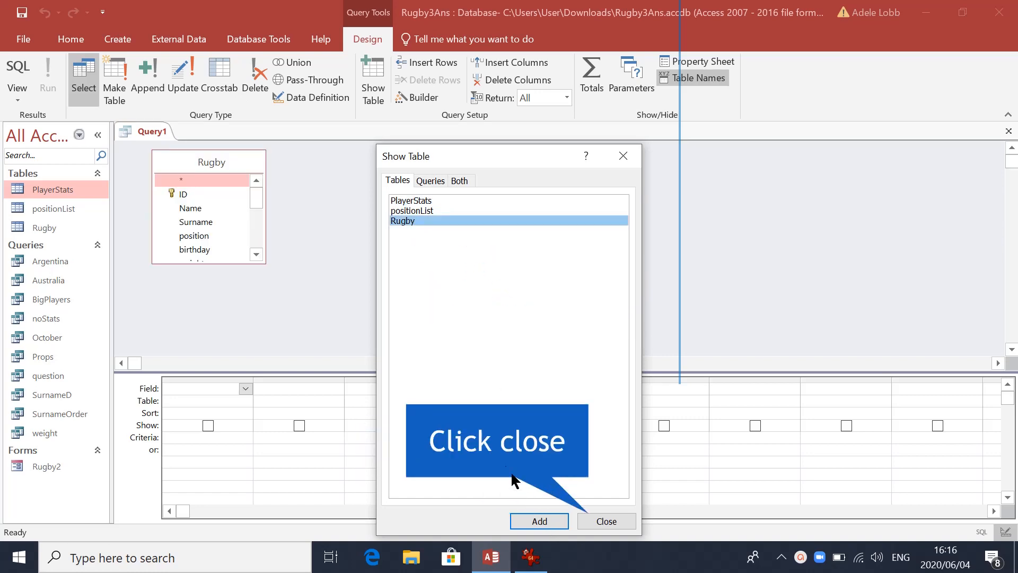
{"action": "left_click", "coordinate": [604, 523]}
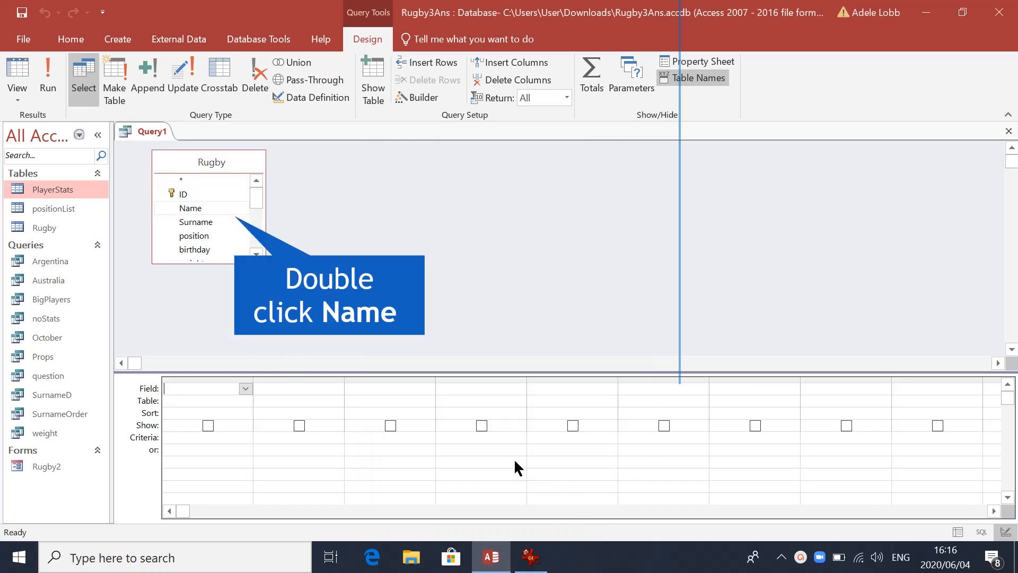
- Include the Name, Surname, weight and height fields of the Rugby table in the query
{"action": "double_click", "coordinate": [192, 208]}
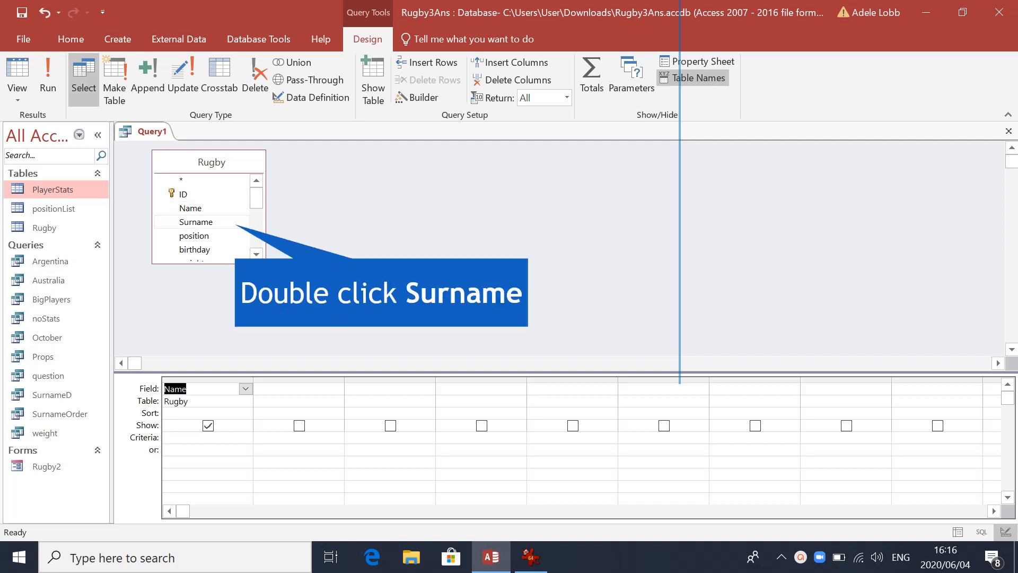
{"action": "double_click", "coordinate": [196, 222]}
{"action": "left_click", "coordinate": [256, 254]}
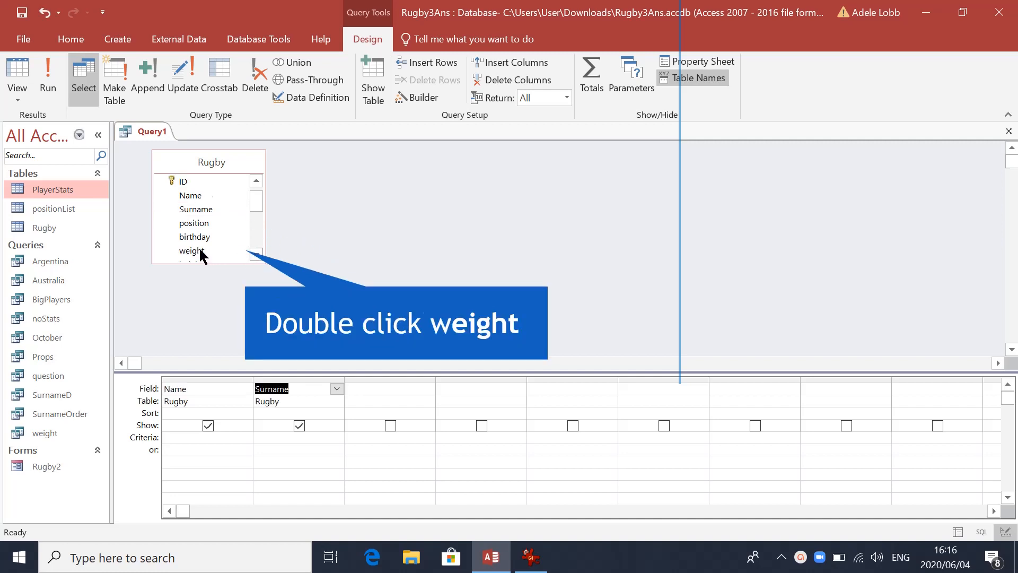
{"action": "double_click", "coordinate": [192, 250]}
{"action": "left_click", "coordinate": [256, 254]}
{"action": "double_click", "coordinate": [191, 251]}
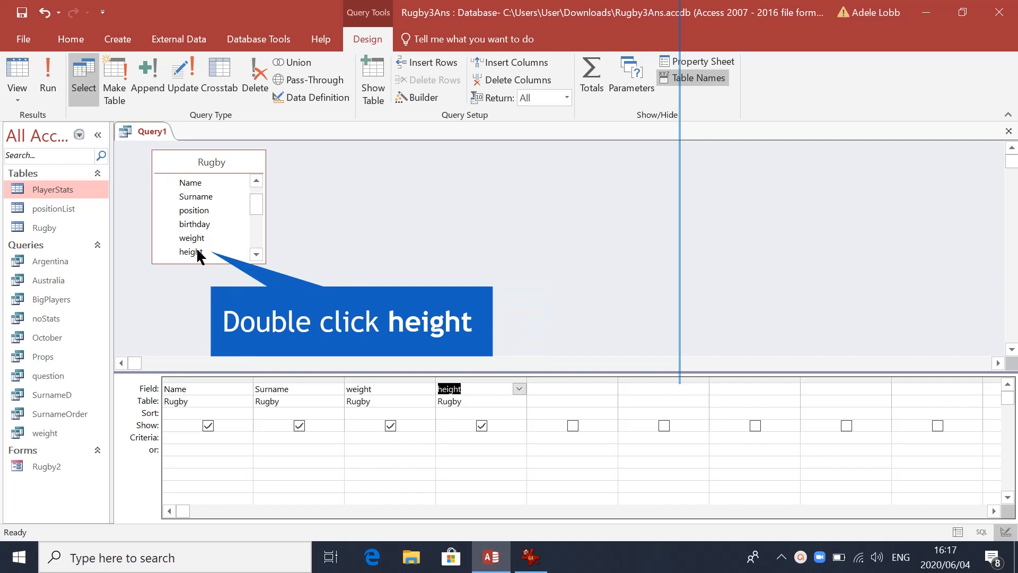
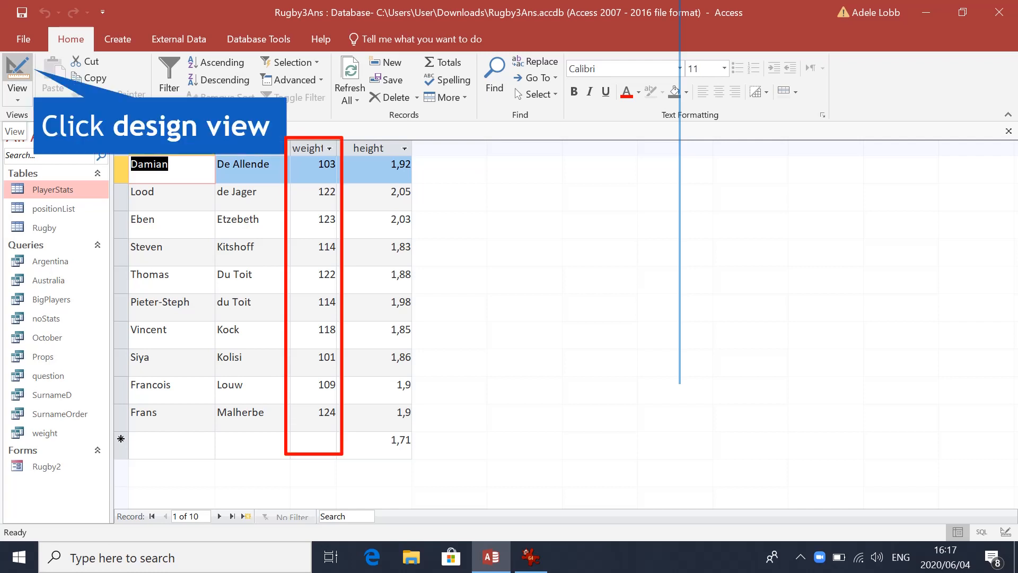
- Add <1,8 as an alternative (or) criterion for the height field and show the query results
{"action": "left_click", "coordinate": [20, 71]}
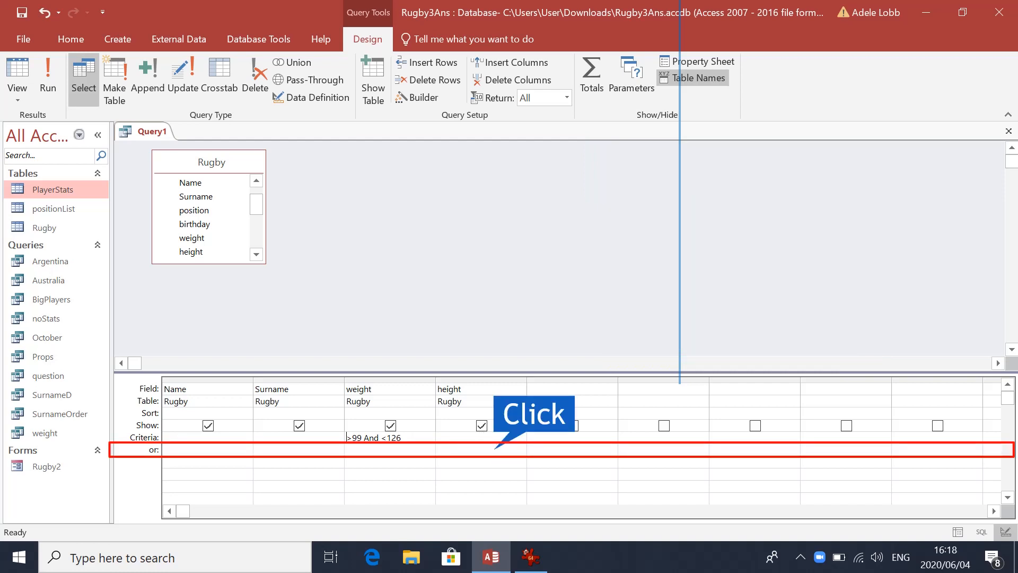
{"action": "left_click", "coordinate": [459, 448]}
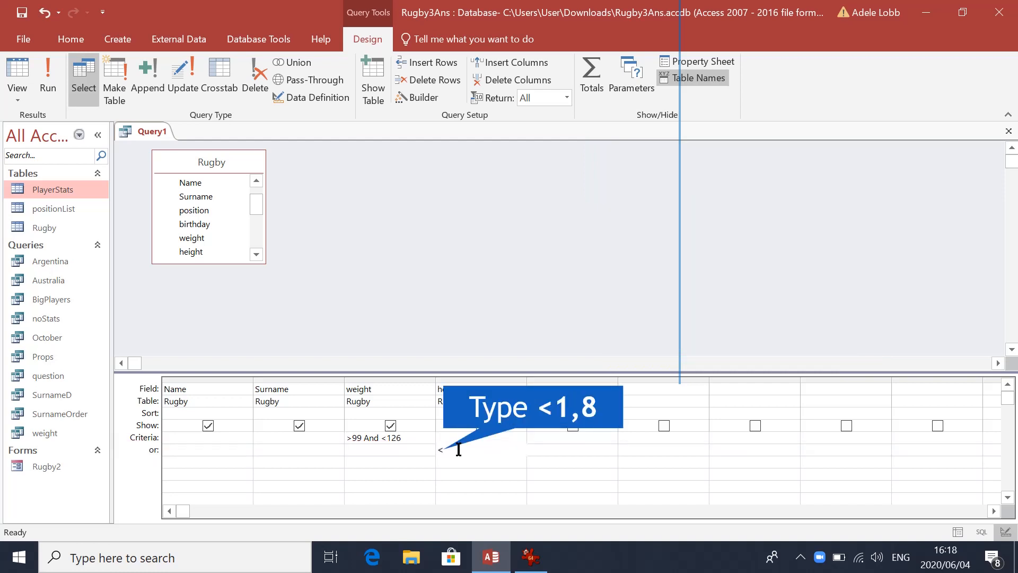
{"action": "type", "text": "<1,8"}
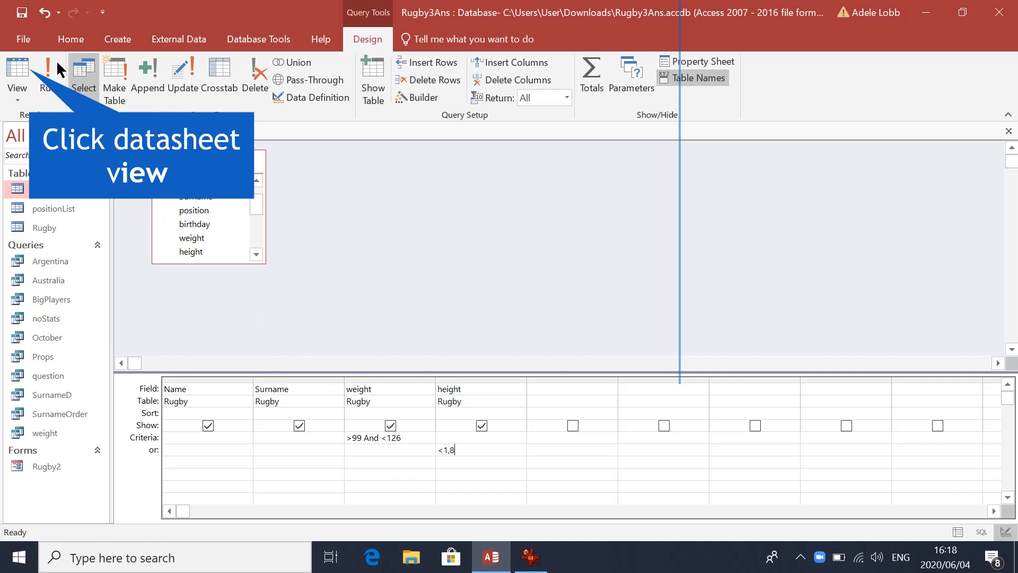
{"action": "left_click", "coordinate": [24, 72]}
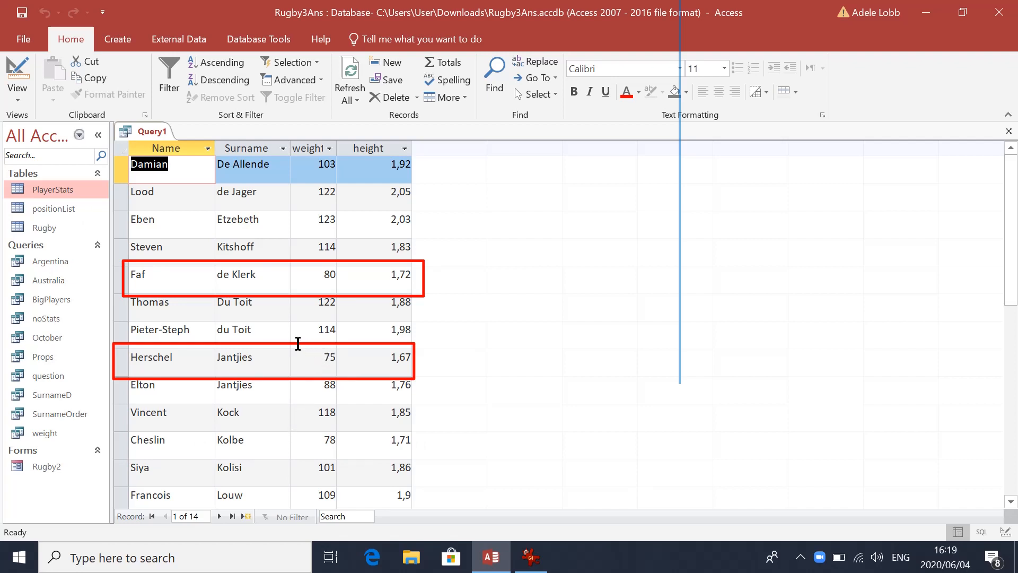
- Save the weight and height query as Query10
{"action": "left_click", "coordinate": [22, 12]}
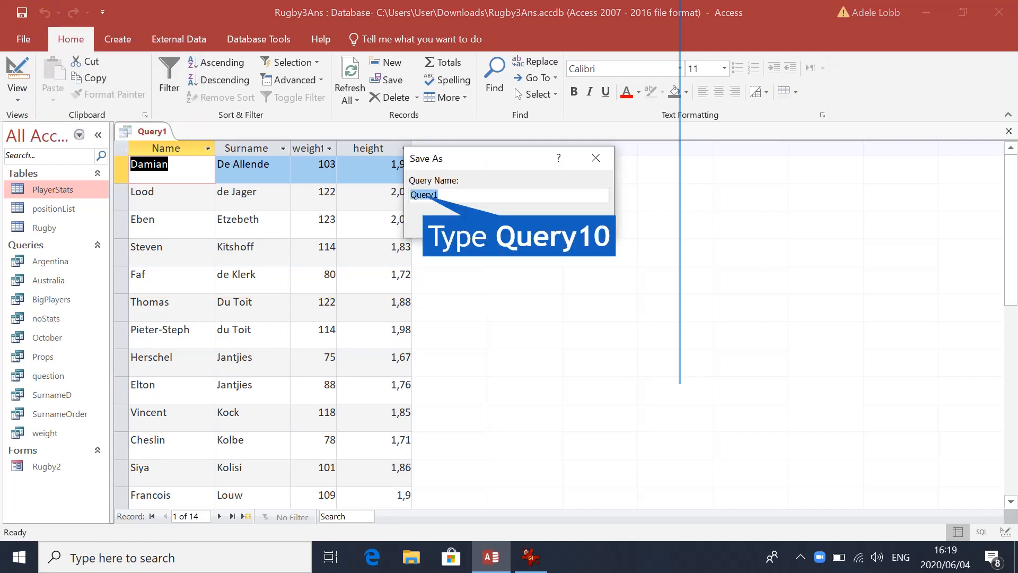
{"action": "type", "text": "Query10"}
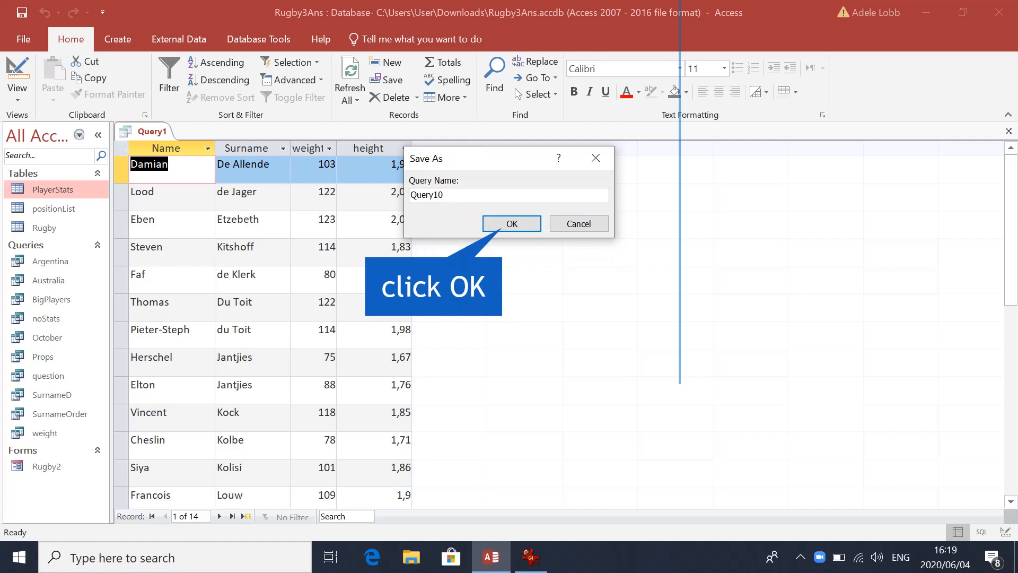
{"action": "left_click", "coordinate": [512, 223]}
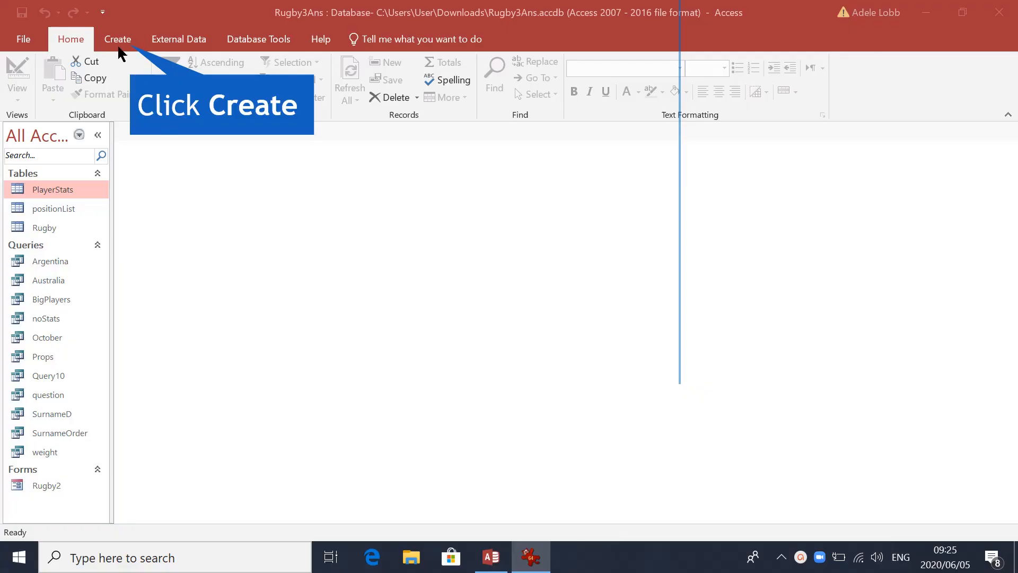
- Create a new query in design view based on the PlayerStats table
{"action": "left_click", "coordinate": [127, 40]}
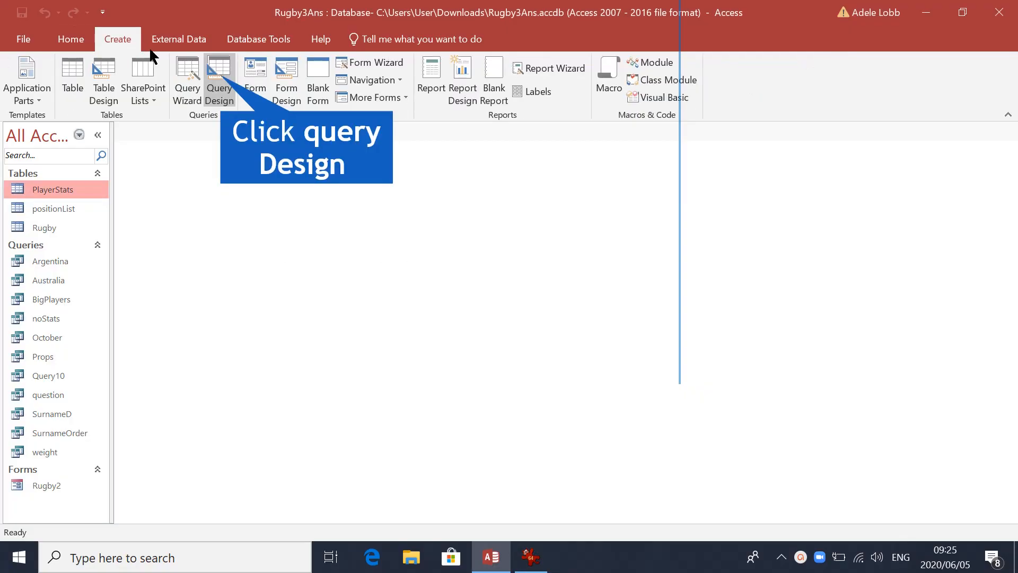
{"action": "left_click", "coordinate": [230, 89]}
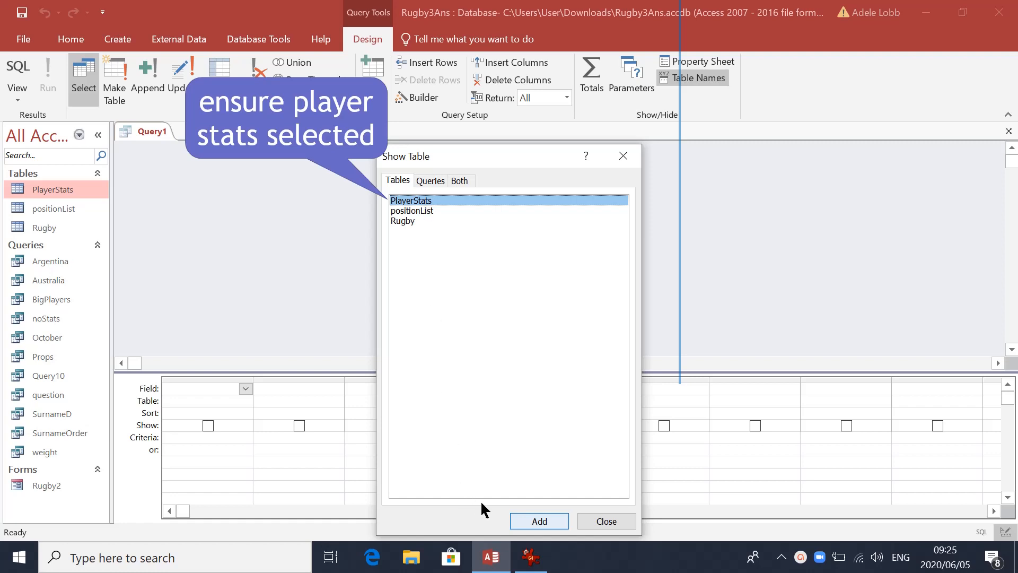
{"action": "left_click", "coordinate": [557, 520]}
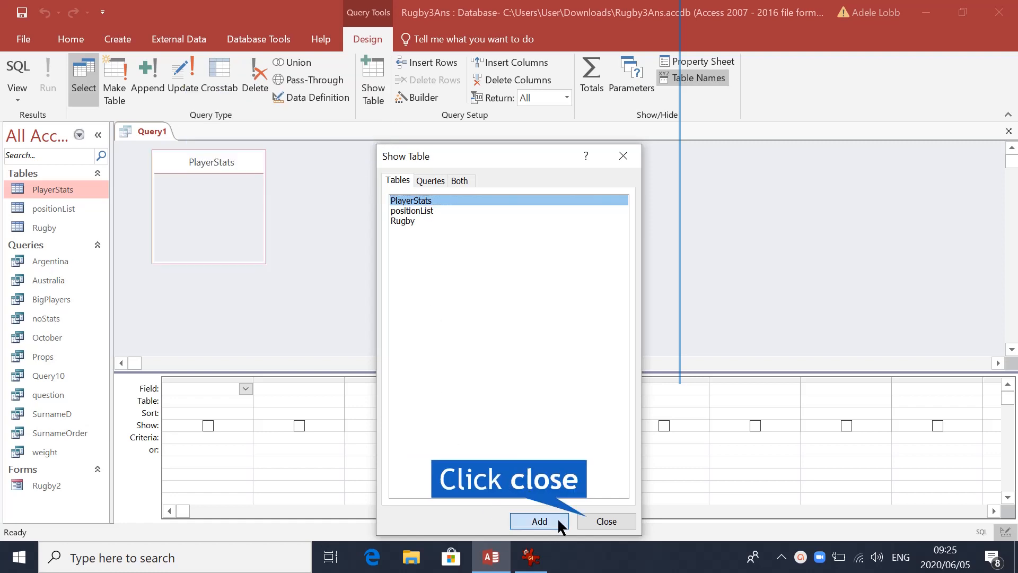
{"action": "left_click", "coordinate": [593, 519]}
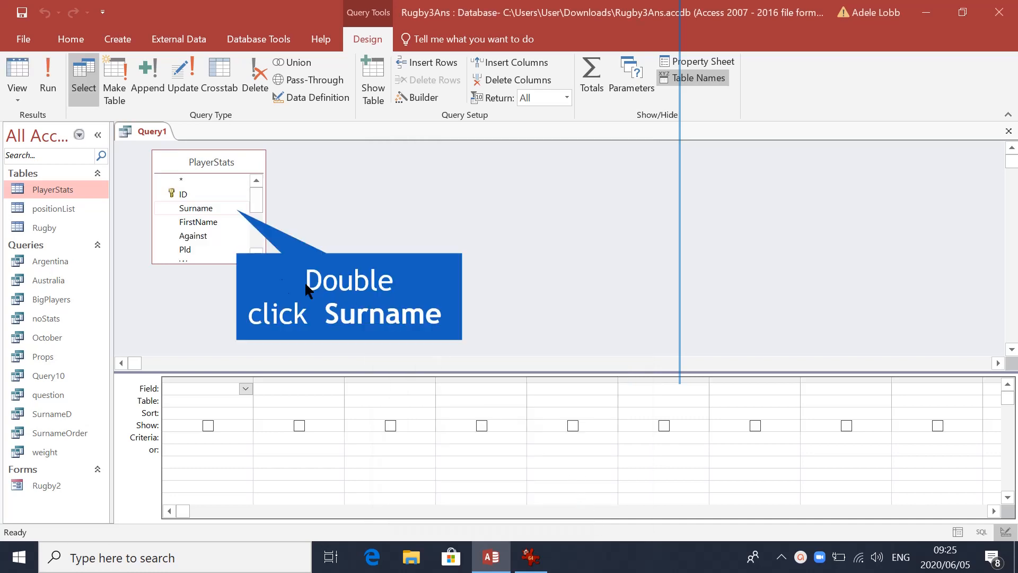
- Include the Surname, FirstName, Against and W fields of the PlayerStats table in the query
{"action": "double_click", "coordinate": [197, 210]}
{"action": "double_click", "coordinate": [198, 222]}
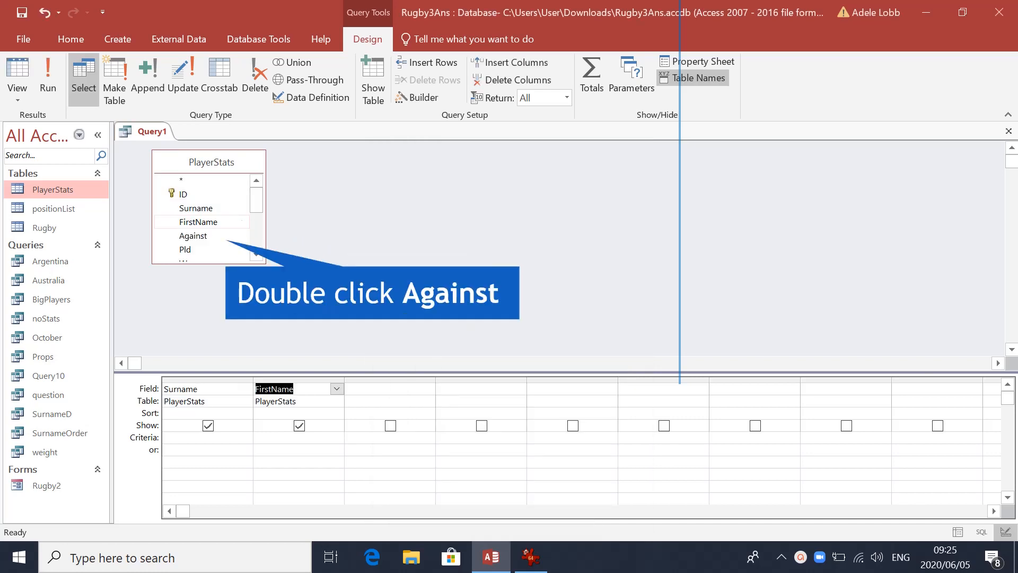
{"action": "double_click", "coordinate": [193, 236]}
{"action": "scroll", "coordinate": [190, 223], "scroll_direction": "down", "scroll_amount": 3}
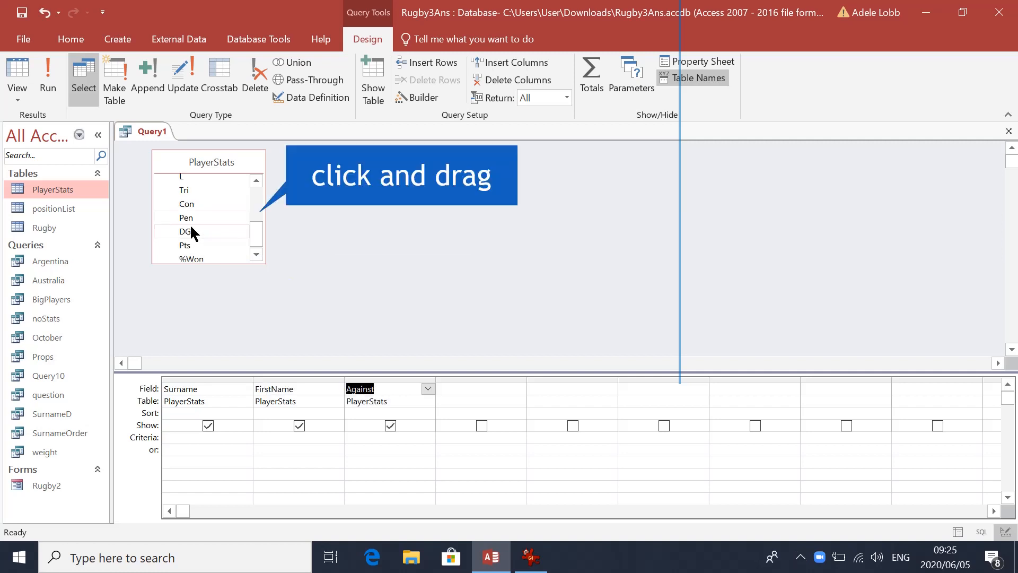
{"action": "scroll", "coordinate": [194, 203], "scroll_direction": "up", "scroll_amount": 1}
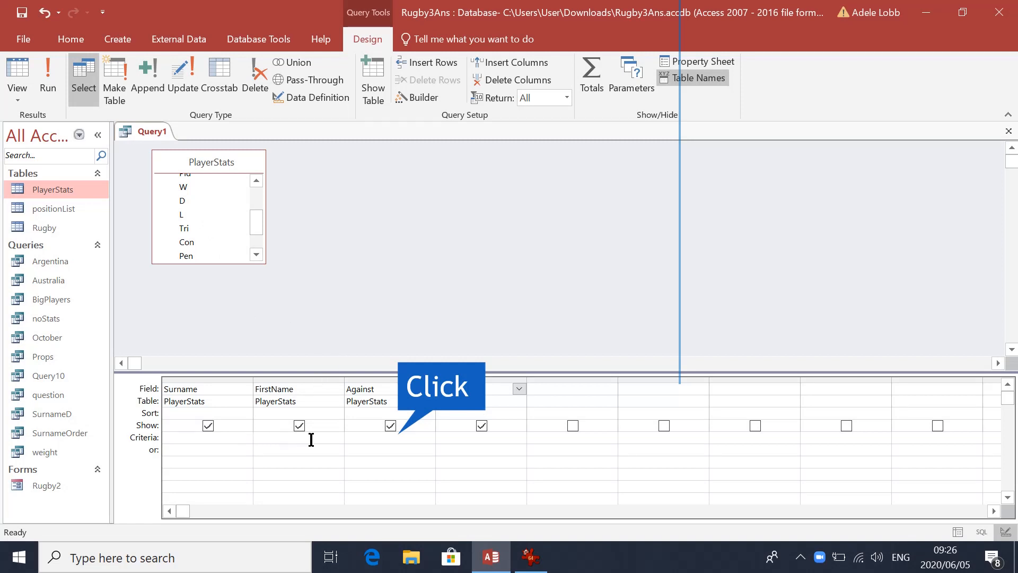
- Set the criterion Argentina OR Australia for the Against field and show the query results
{"action": "left_click", "coordinate": [371, 438]}
{"action": "type", "text": "Arg"}
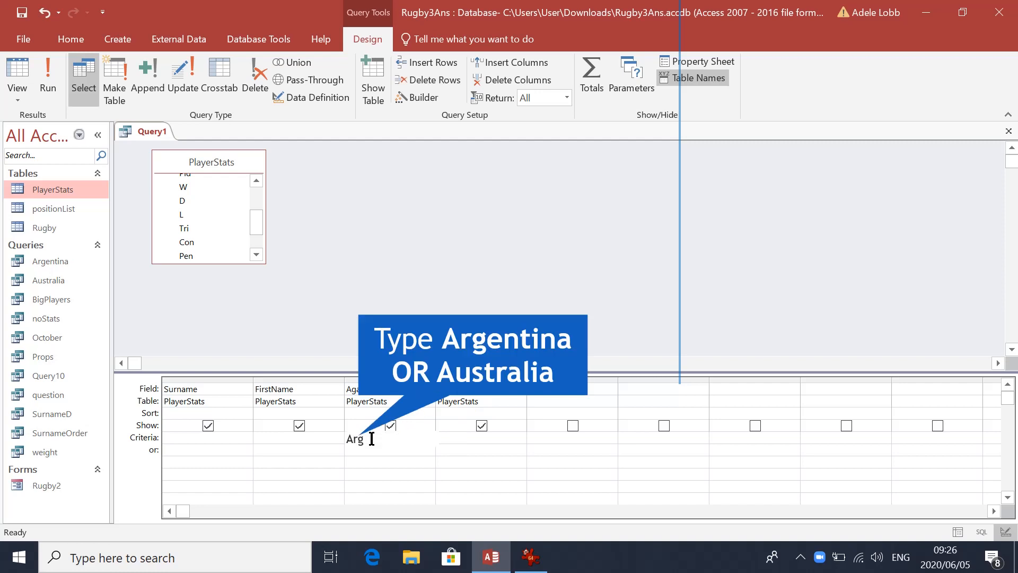
{"action": "type", "text": "entina OR Australia"}
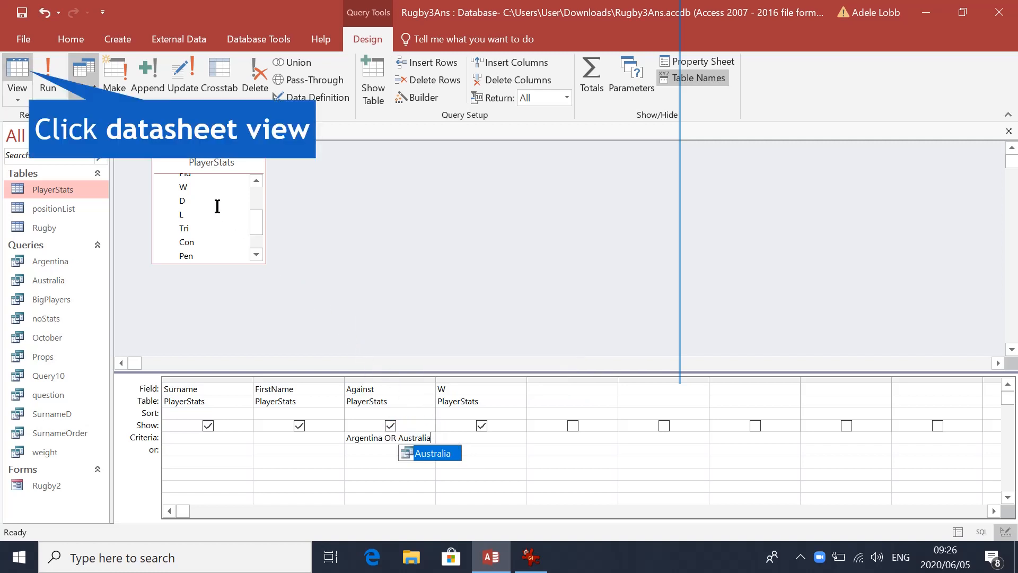
{"action": "left_click", "coordinate": [16, 71]}
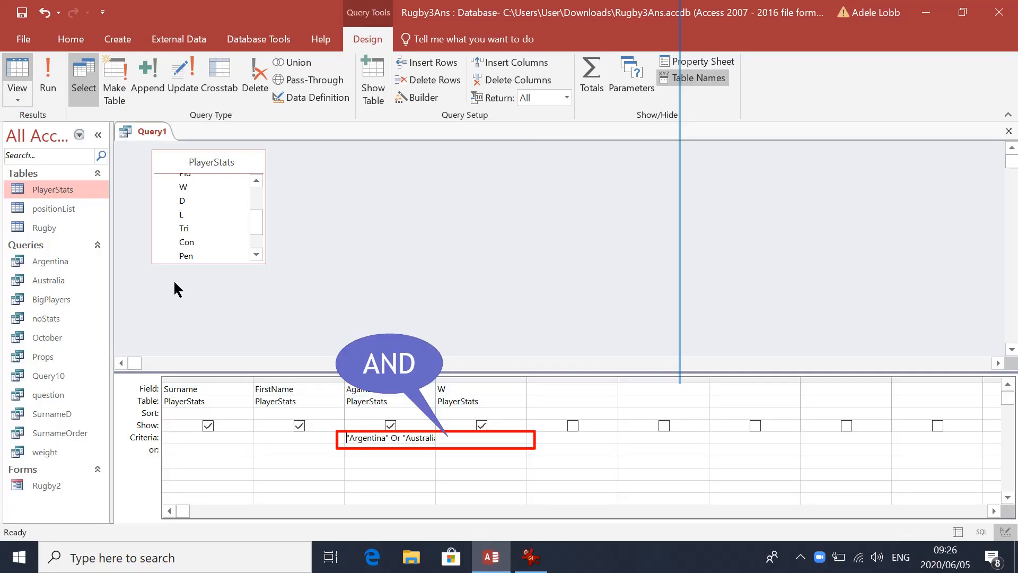
- Add the criterion >5 for the W field on the same criteria row and show the query results
{"action": "left_click", "coordinate": [455, 439]}
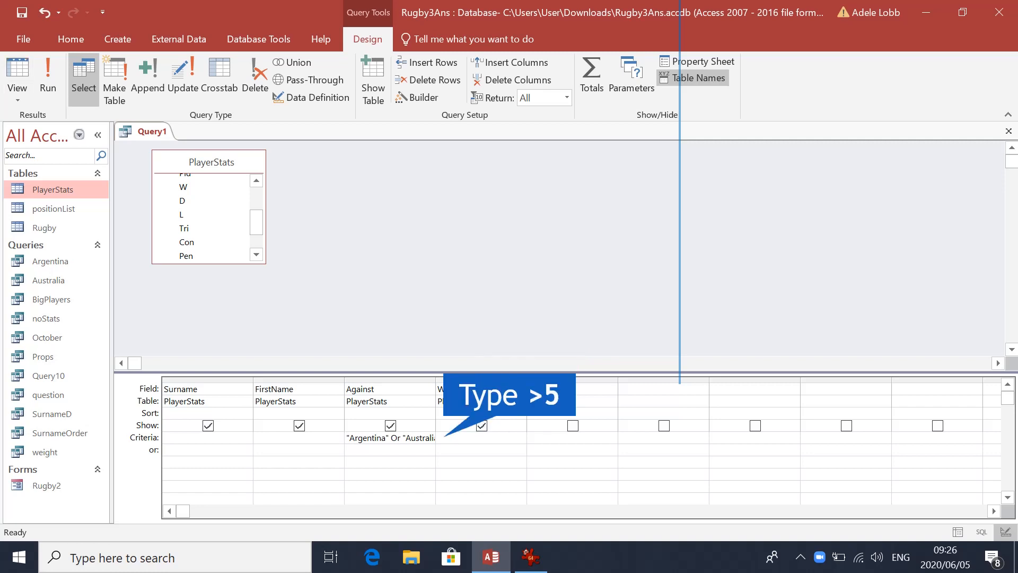
{"action": "type", "text": ">5"}
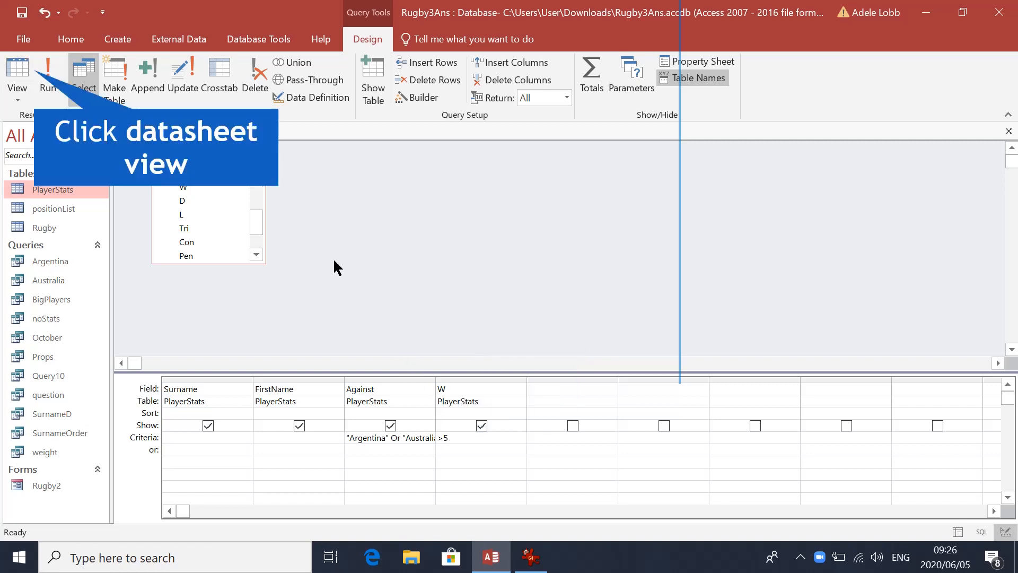
{"action": "left_click", "coordinate": [17, 73]}
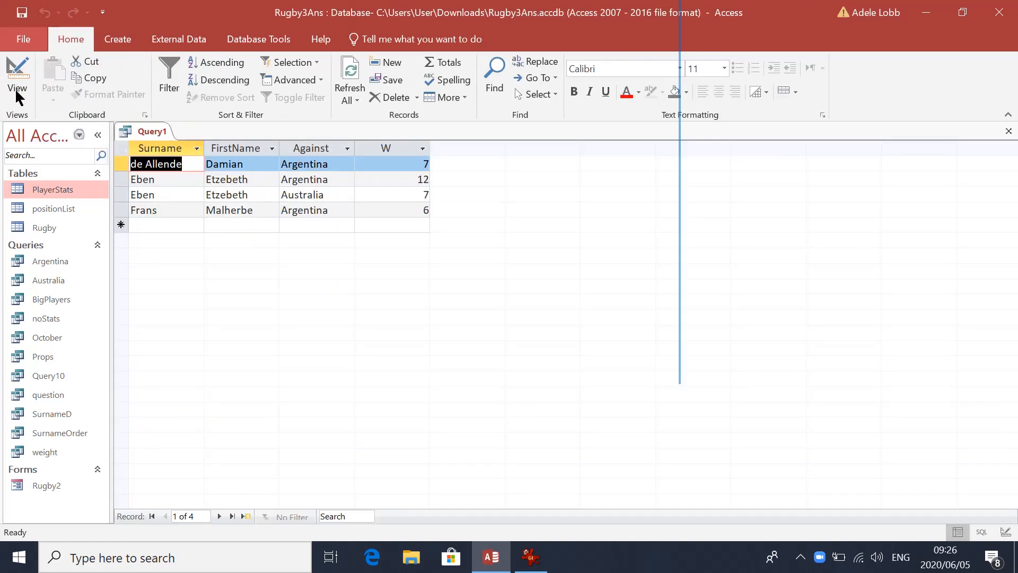
- Save the query as 5Wins
{"action": "left_click", "coordinate": [22, 12]}
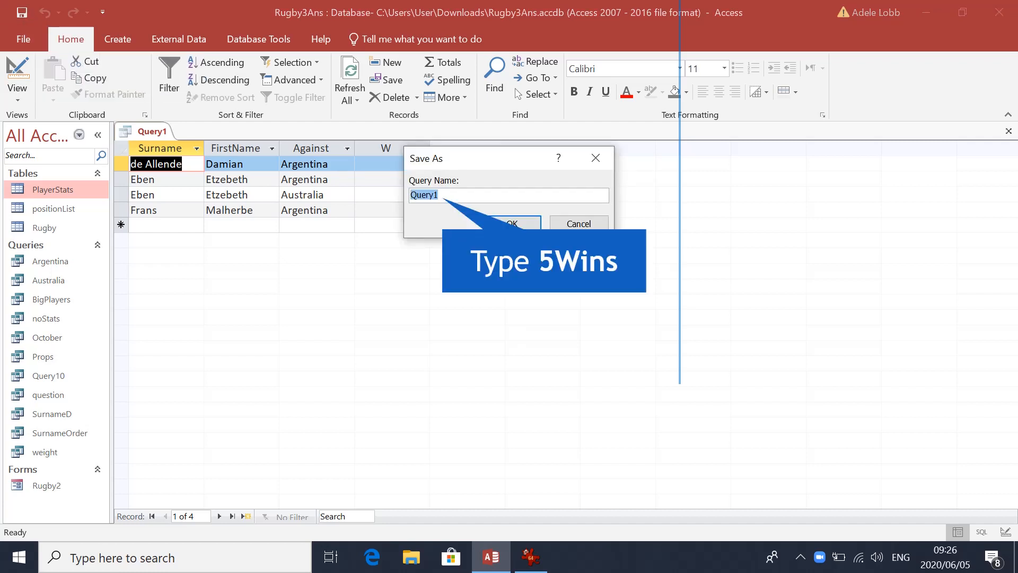
{"action": "type", "text": "5Wins"}
{"action": "key", "text": "Return"}
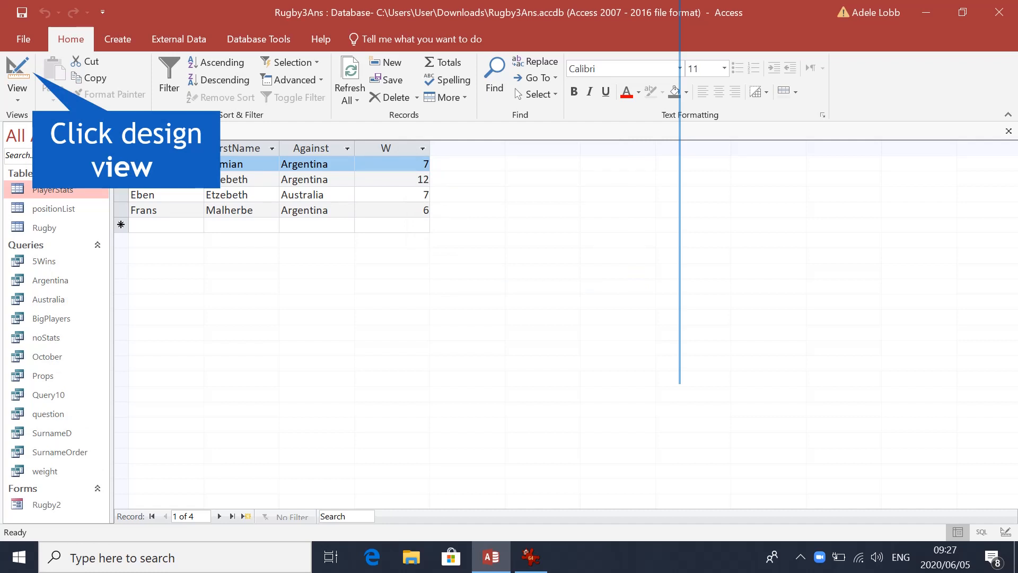
- Split the Against criteria into Argentina and Australia on separate rows, each with >5 for the W field, and show the query results
{"action": "left_click", "coordinate": [17, 74]}
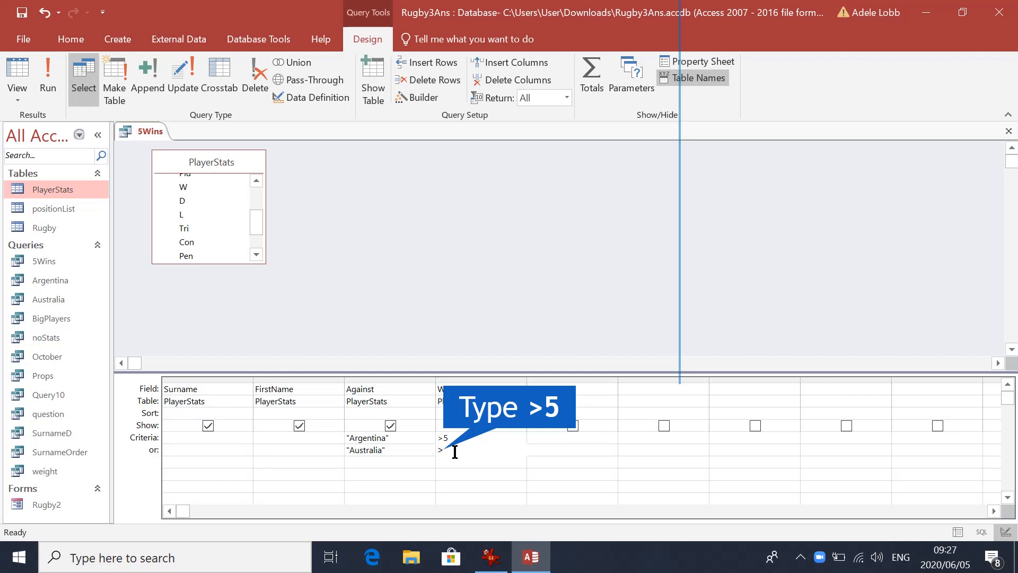
{"action": "type", "text": "5"}
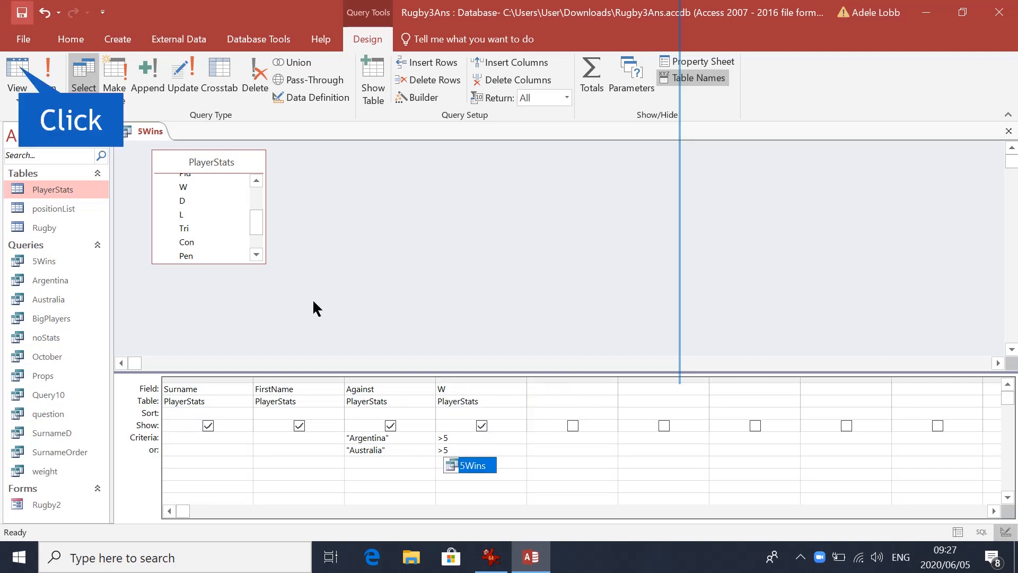
{"action": "left_click", "coordinate": [21, 87]}
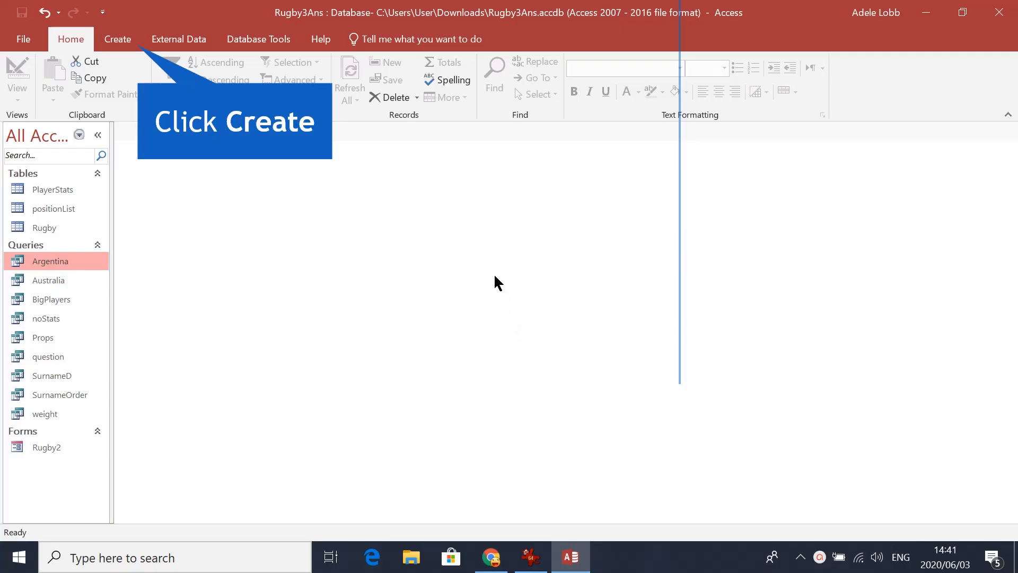
- Create another new query in design view, this one based on the Rugby table
{"action": "left_click", "coordinate": [112, 37]}
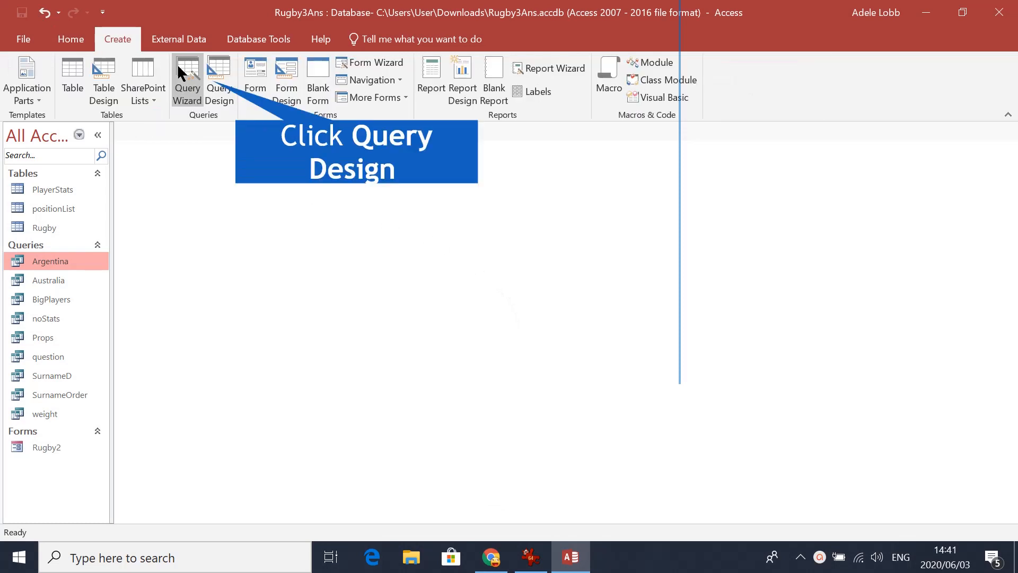
{"action": "left_click", "coordinate": [215, 69]}
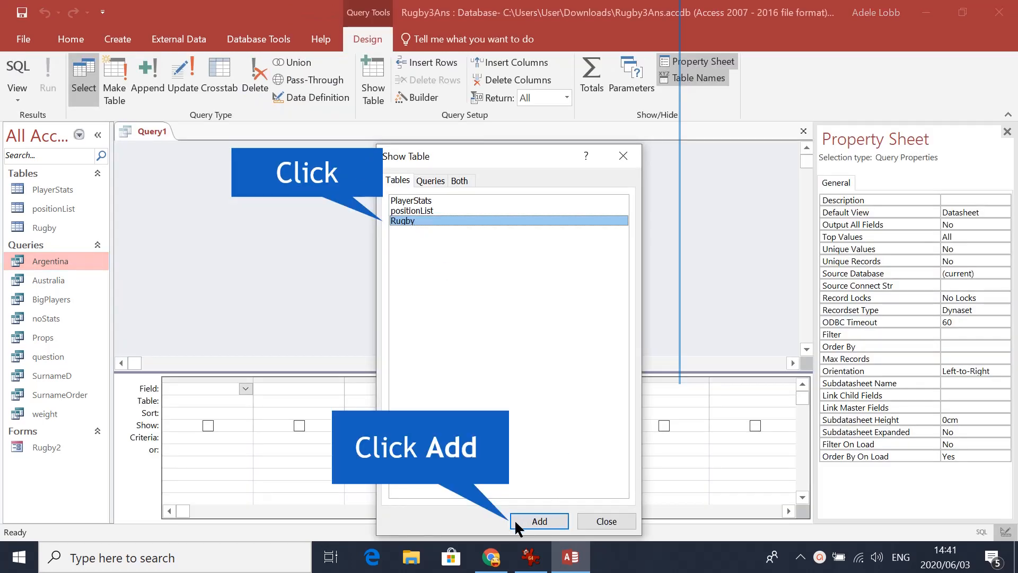
{"action": "left_click", "coordinate": [536, 521]}
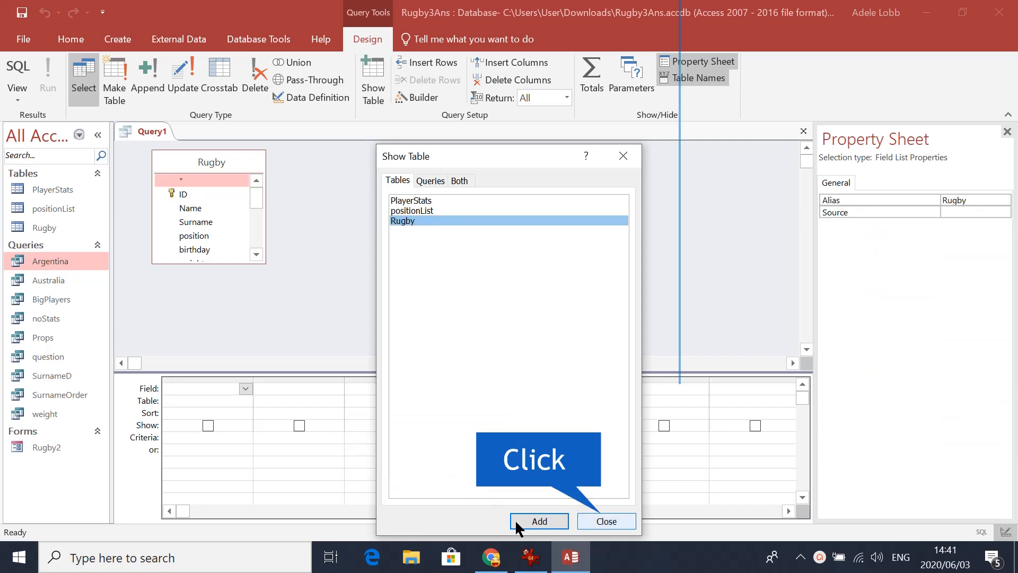
{"action": "left_click", "coordinate": [607, 521]}
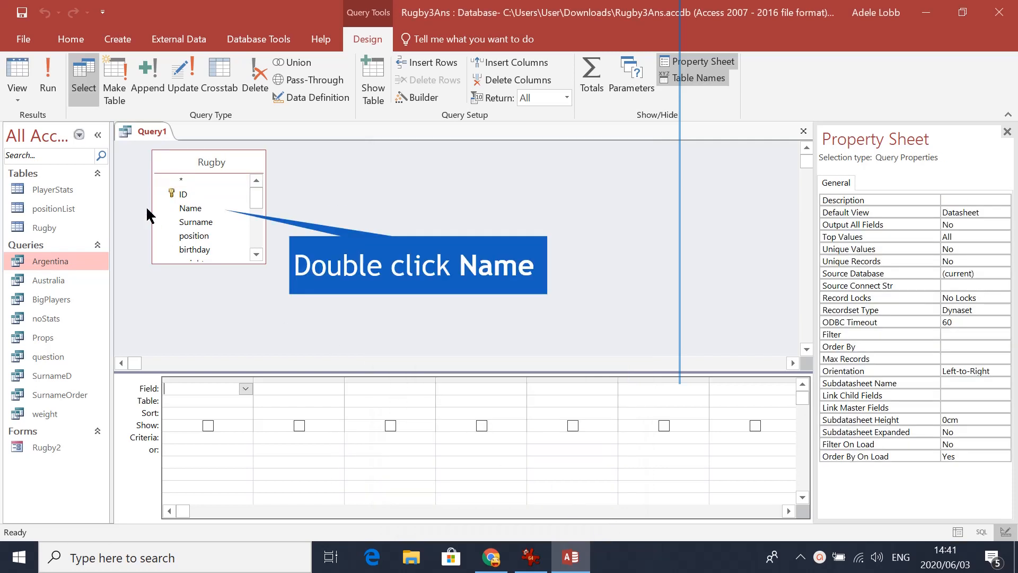
- Include the Name, Surname and birthday fields of the Rugby table in the query
{"action": "double_click", "coordinate": [185, 209]}
{"action": "double_click", "coordinate": [193, 222]}
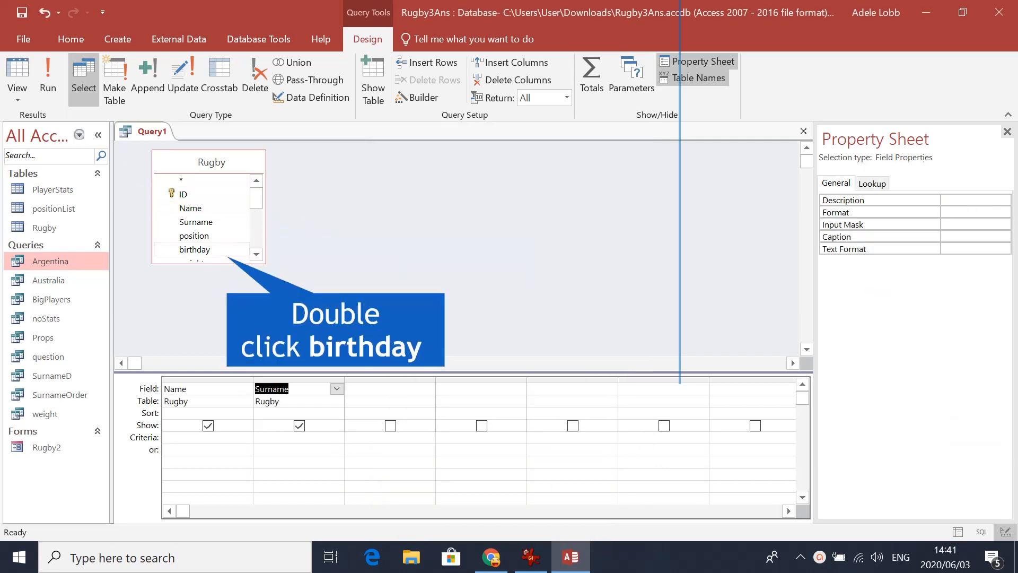
{"action": "double_click", "coordinate": [195, 250]}
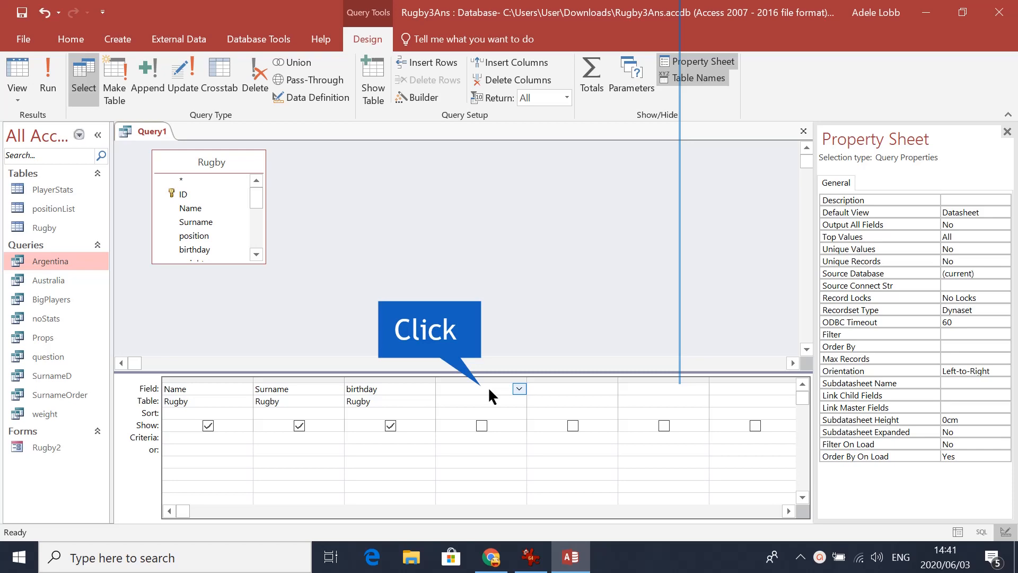
- Build an expression for the empty column after birthday, inserting the built-in Date/Time function Month
{"action": "left_click", "coordinate": [489, 390]}
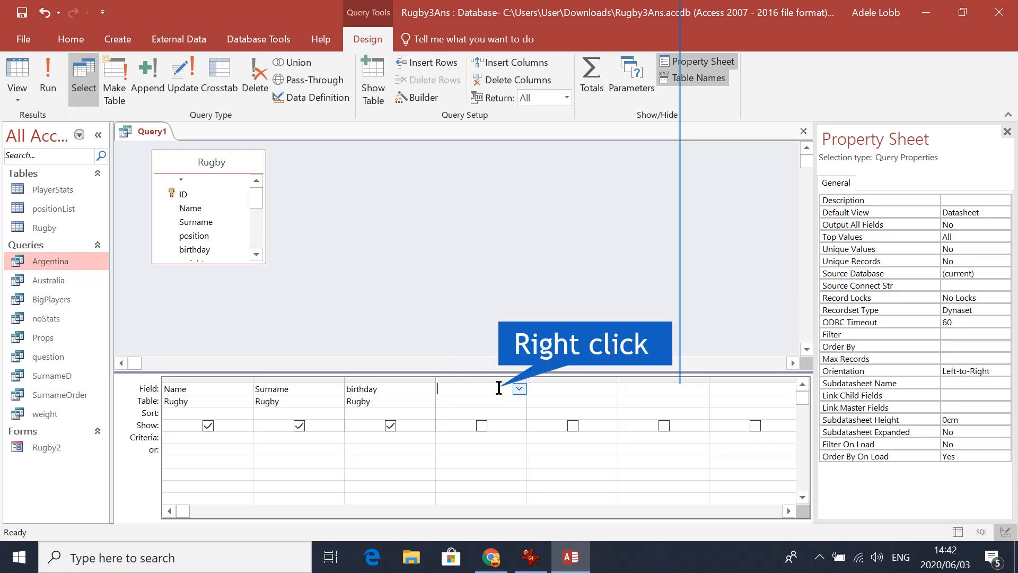
{"action": "right_click", "coordinate": [498, 388]}
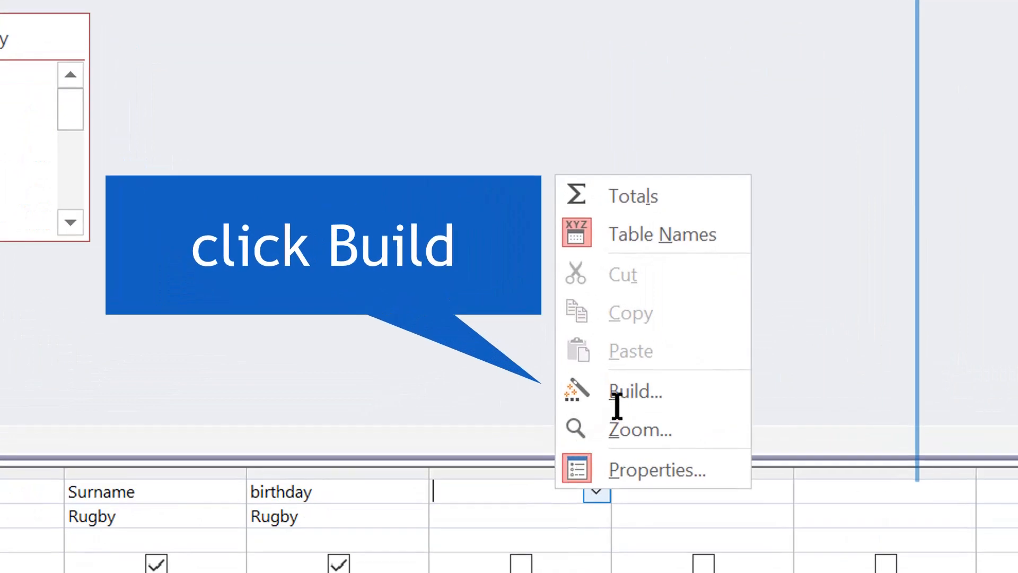
{"action": "left_click", "coordinate": [626, 401]}
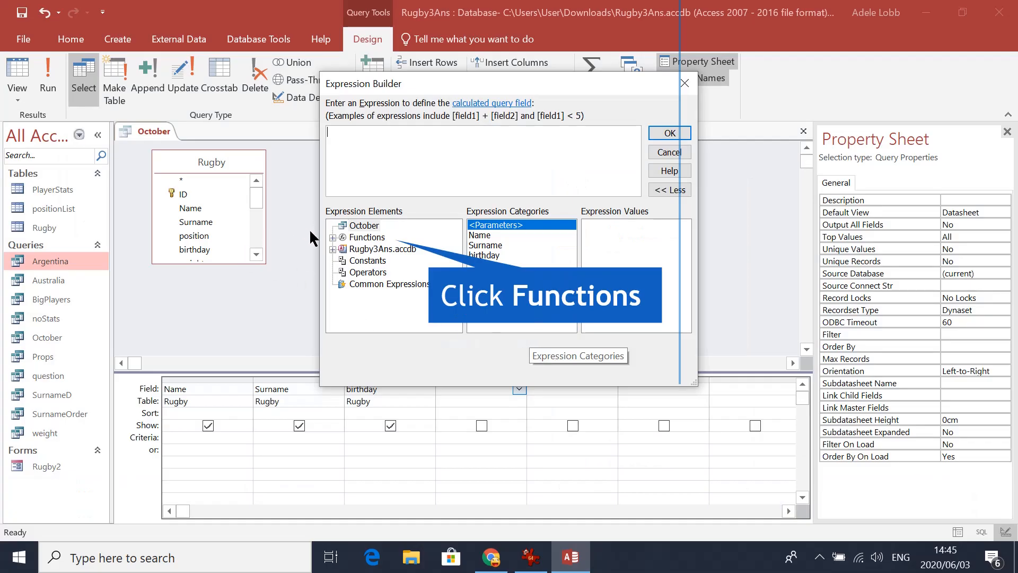
{"action": "left_click", "coordinate": [360, 239]}
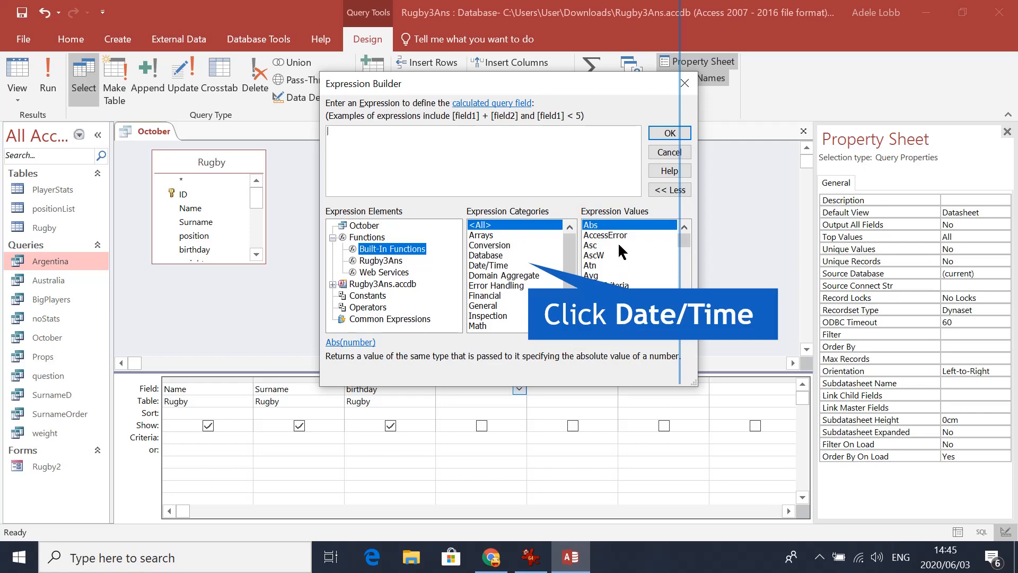
{"action": "left_click", "coordinate": [616, 252]}
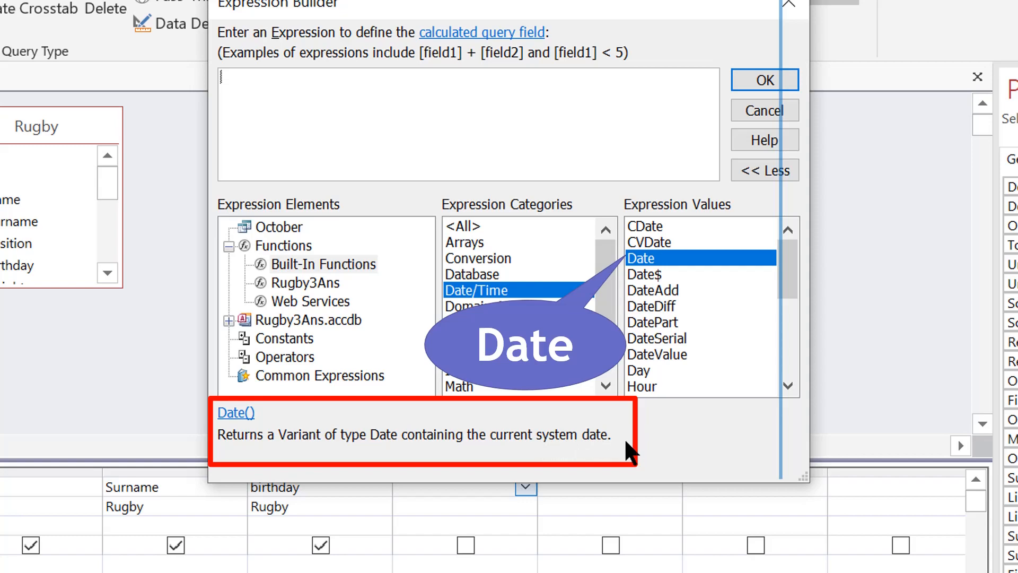
{"action": "left_click", "coordinate": [650, 274]}
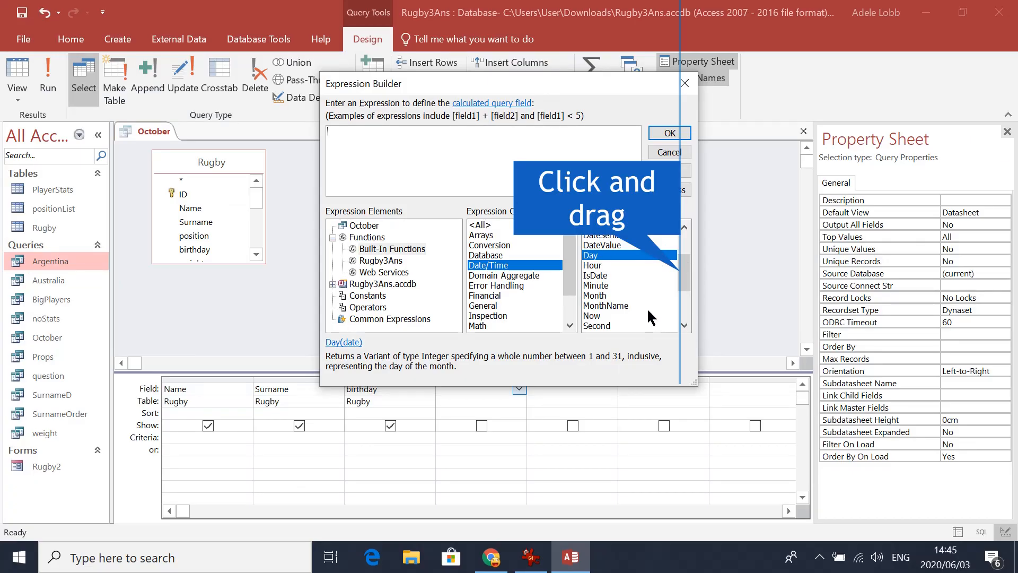
{"action": "left_click", "coordinate": [608, 293]}
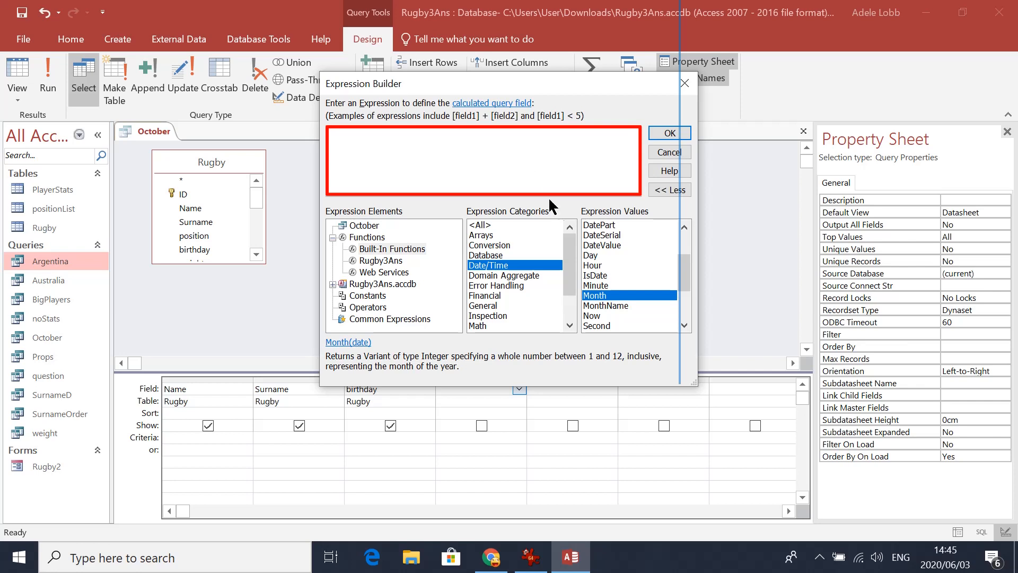
{"action": "double_click", "coordinate": [622, 296]}
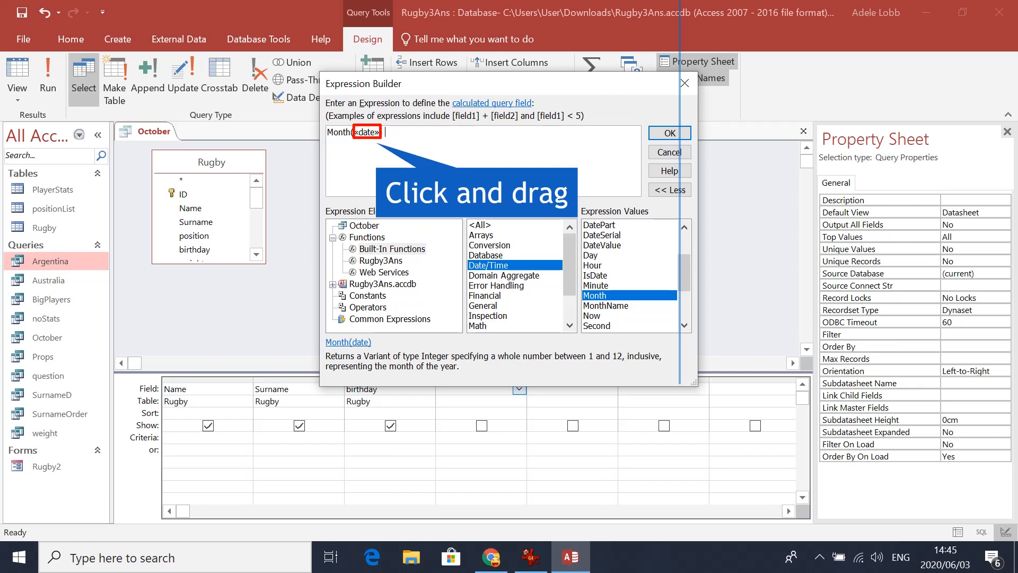
- Replace the date placeholder in the Month function with the Rugby table's birthday field and accept the expression
{"action": "left_click", "coordinate": [377, 132]}
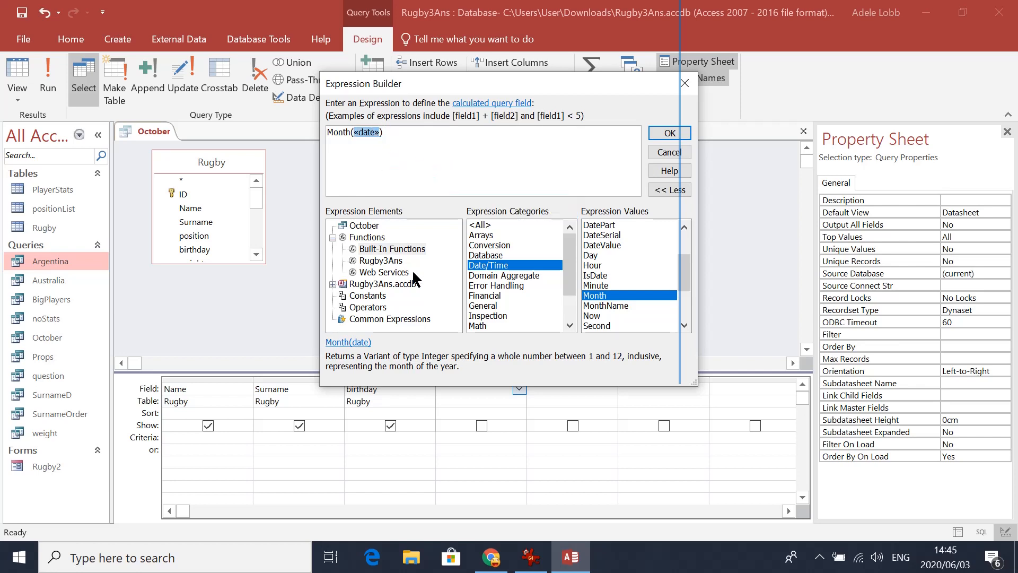
{"action": "left_click", "coordinate": [334, 284]}
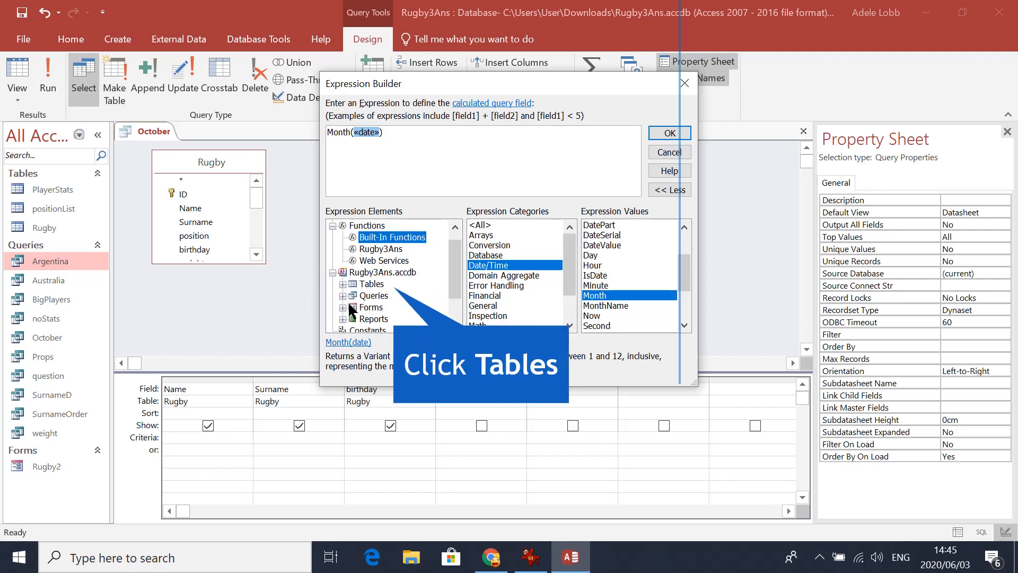
{"action": "left_click", "coordinate": [375, 289]}
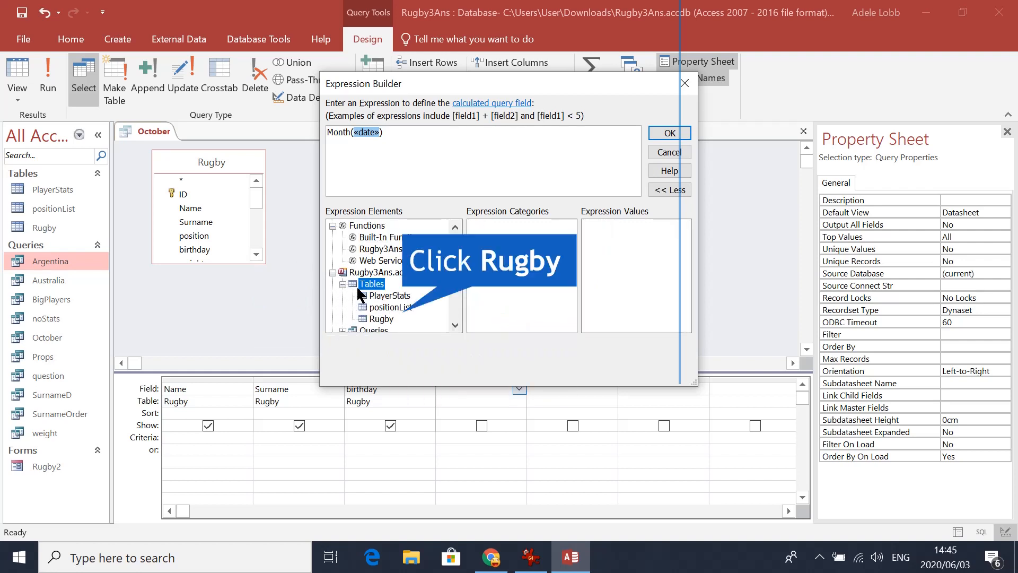
{"action": "left_click", "coordinate": [382, 318]}
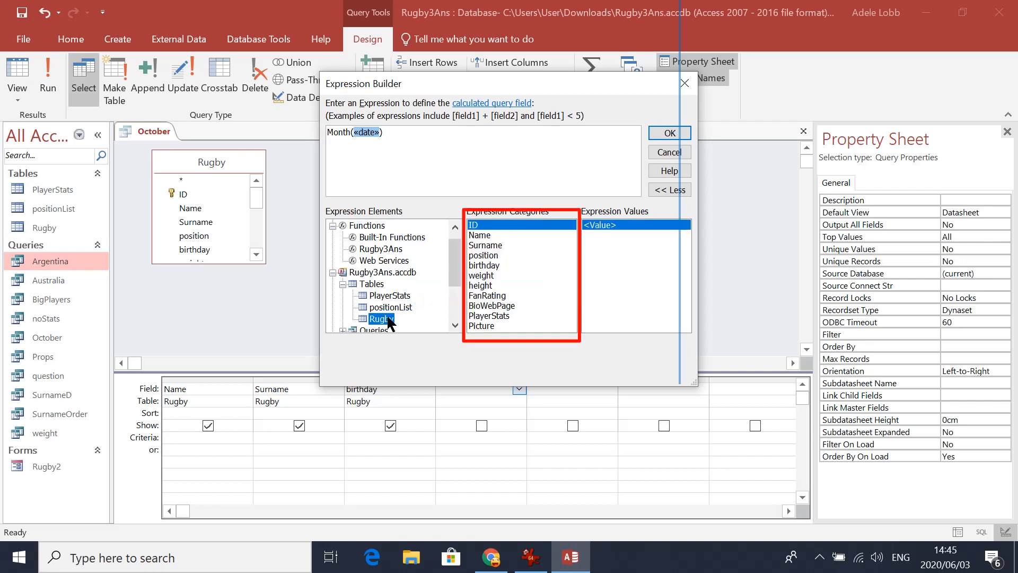
{"action": "double_click", "coordinate": [483, 265]}
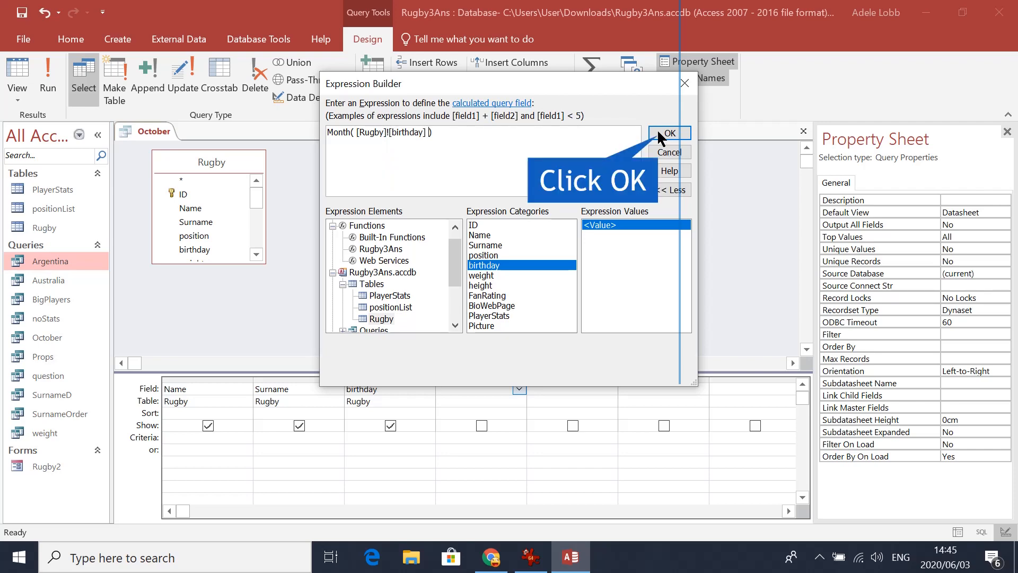
{"action": "left_click", "coordinate": [660, 134]}
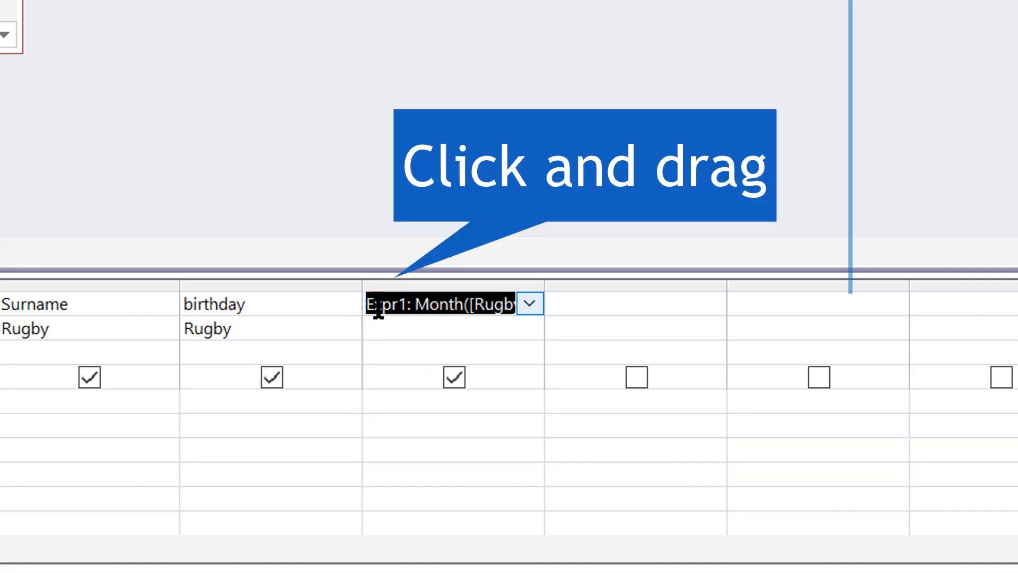
- Rename the calculated column from Expr1 to Month, preview the query results and return to the query design
{"action": "left_click_drag", "start_coordinate": [379, 308], "coordinate": [409, 305]}
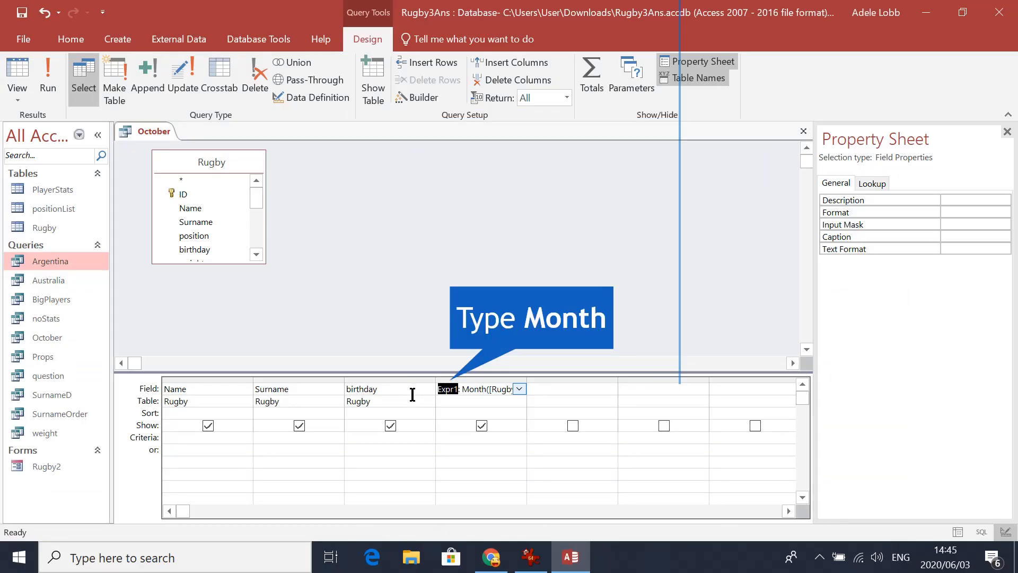
{"action": "type", "text": "Month"}
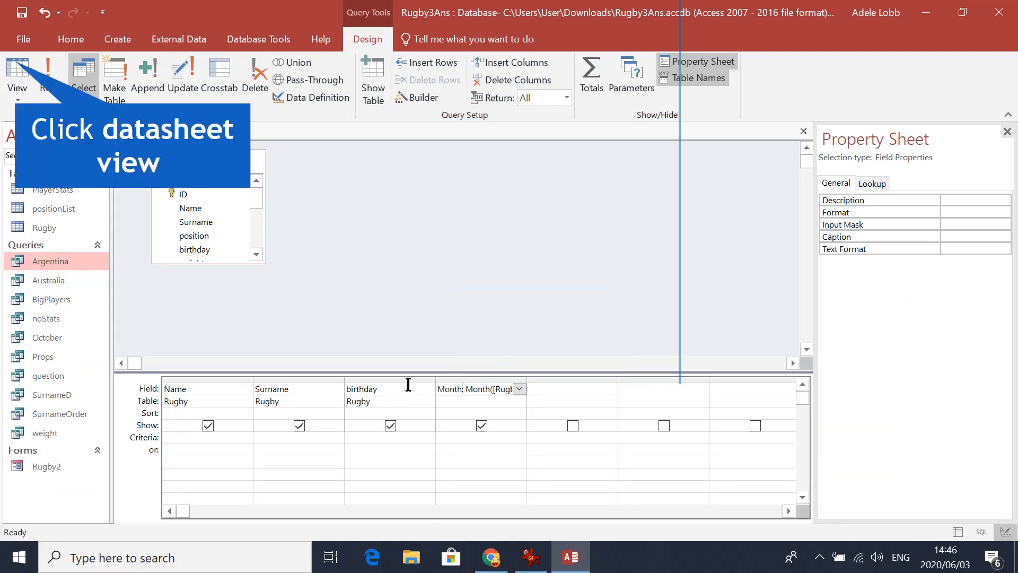
{"action": "left_click", "coordinate": [16, 78]}
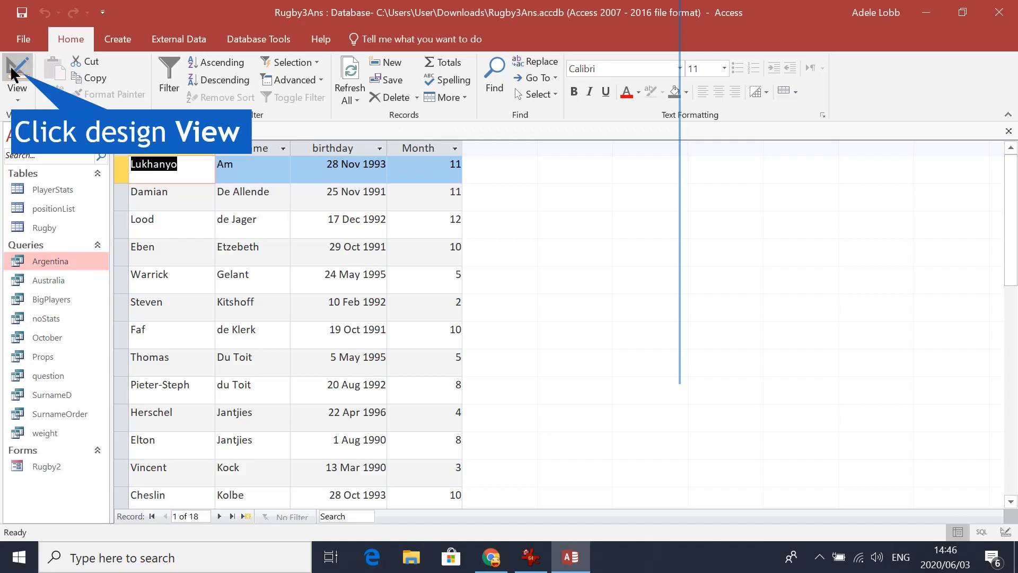
{"action": "left_click", "coordinate": [12, 73]}
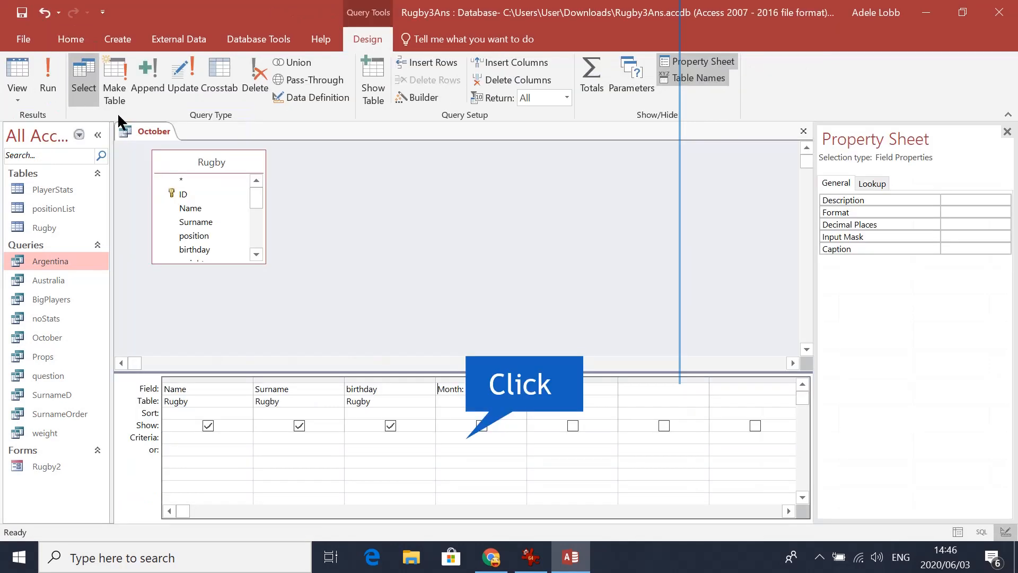
- Set the criterion of the calculated Month column to 10 and show the query results
{"action": "left_click", "coordinate": [449, 438]}
{"action": "type", "text": "10"}
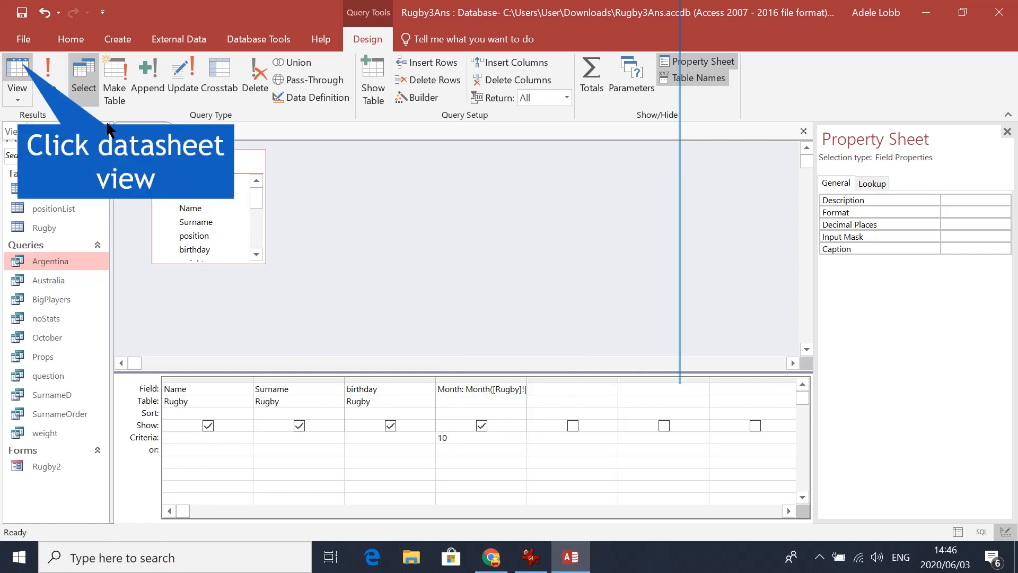
{"action": "left_click", "coordinate": [21, 70]}
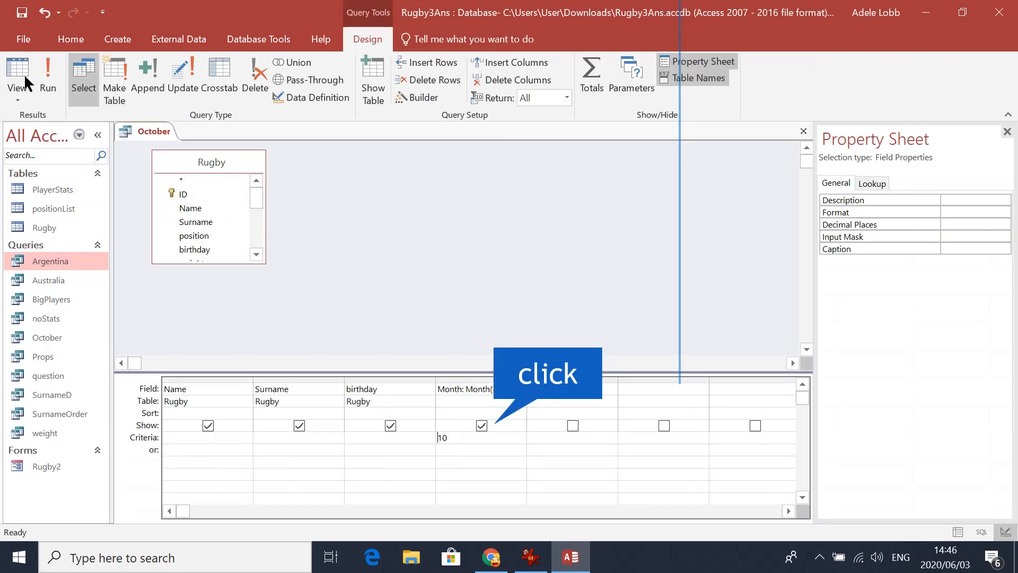
- Hide the calculated Month column from the results and save the query as October
{"action": "left_click", "coordinate": [481, 426]}
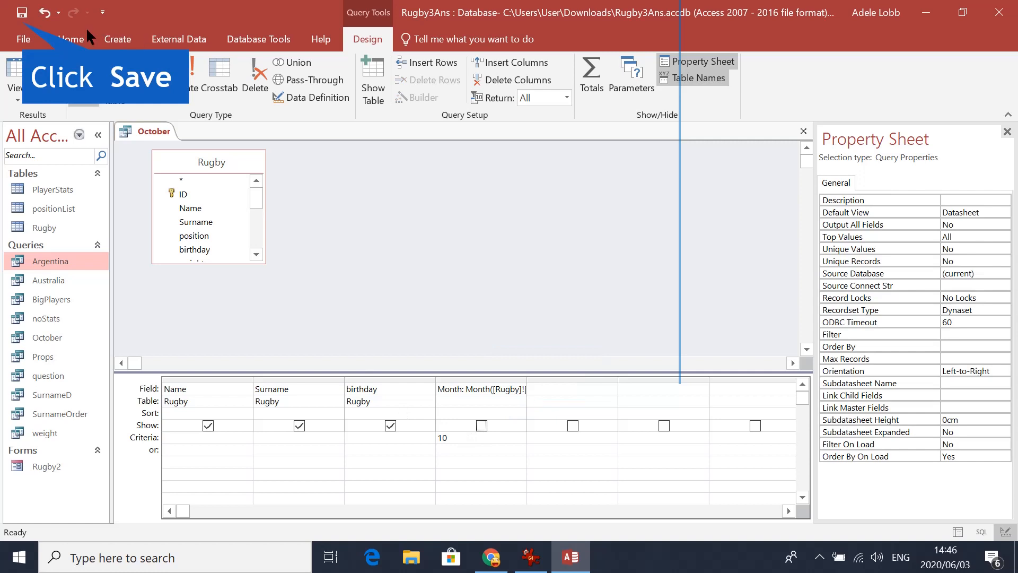
{"action": "left_click", "coordinate": [22, 11]}
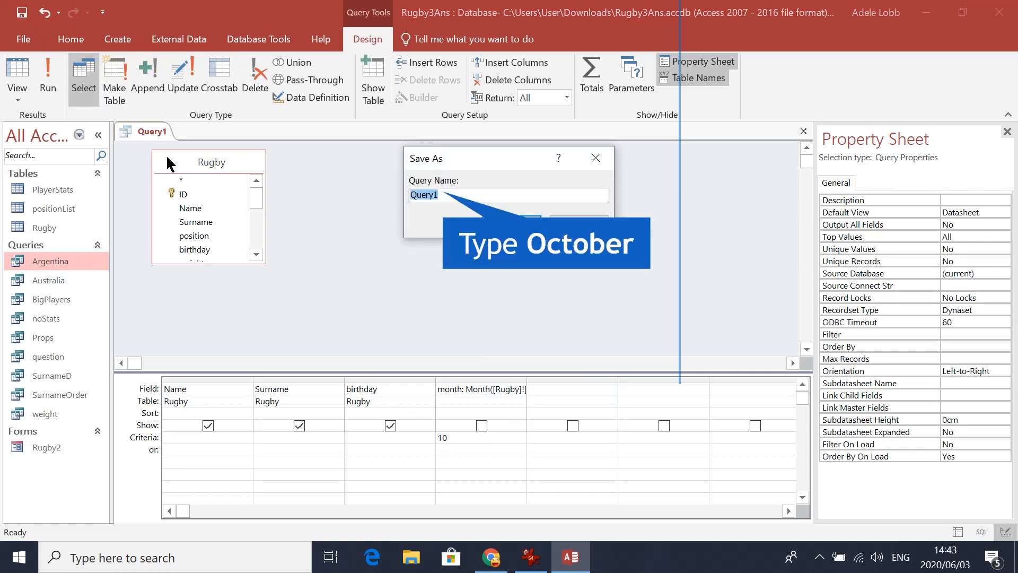
{"action": "type", "text": "October"}
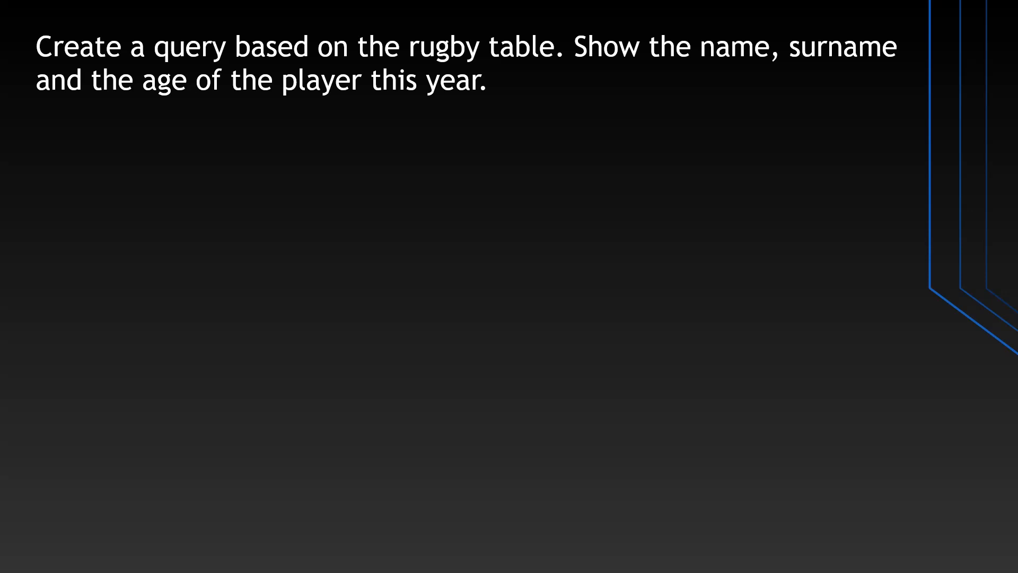
- Create a new query in design view based on the Rugby table, including its Name and Surname fields
{"action": "left_click", "coordinate": [117, 39]}
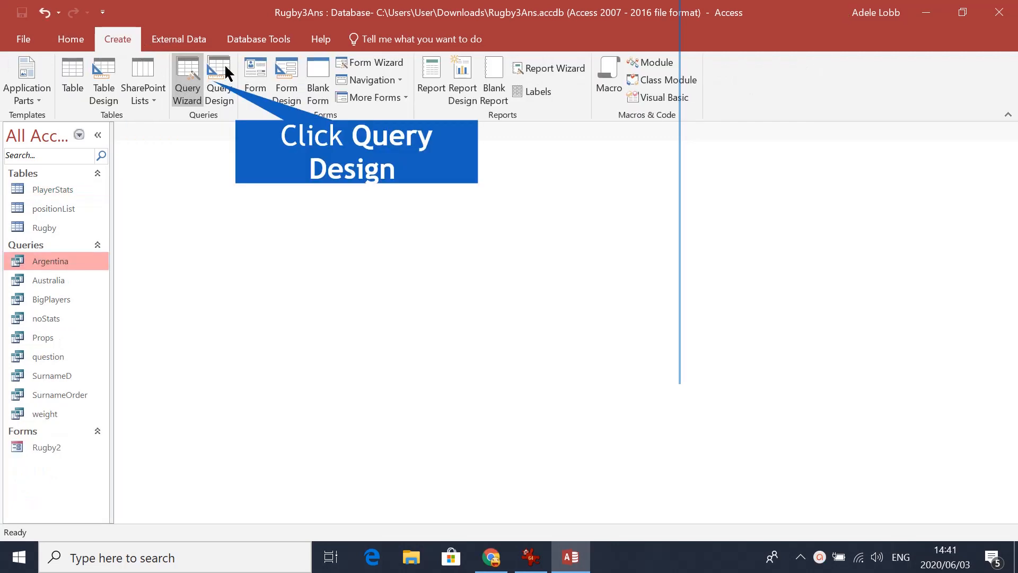
{"action": "left_click", "coordinate": [223, 74]}
{"action": "left_click", "coordinate": [411, 221]}
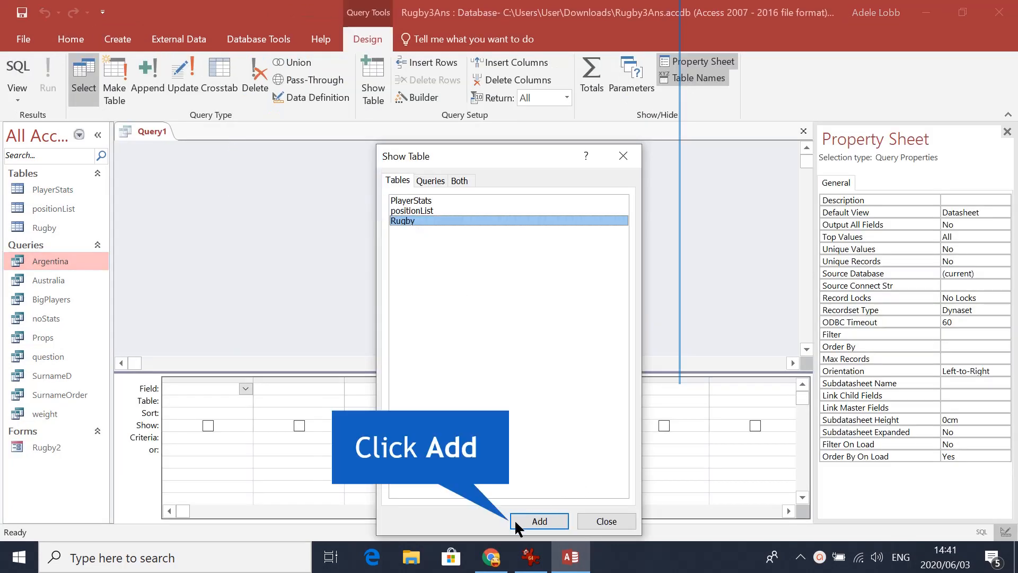
{"action": "left_click", "coordinate": [539, 521]}
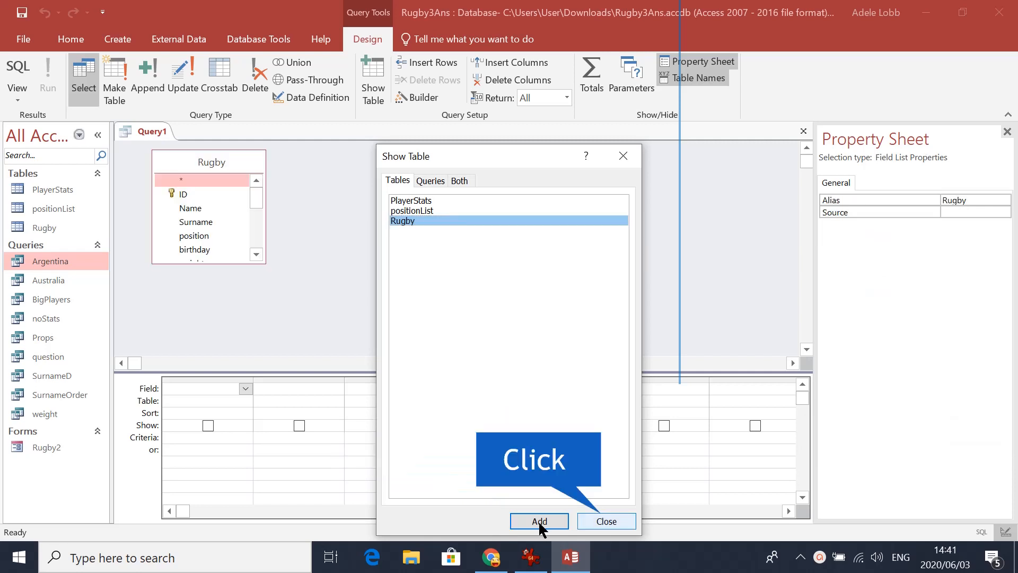
{"action": "left_click", "coordinate": [609, 523]}
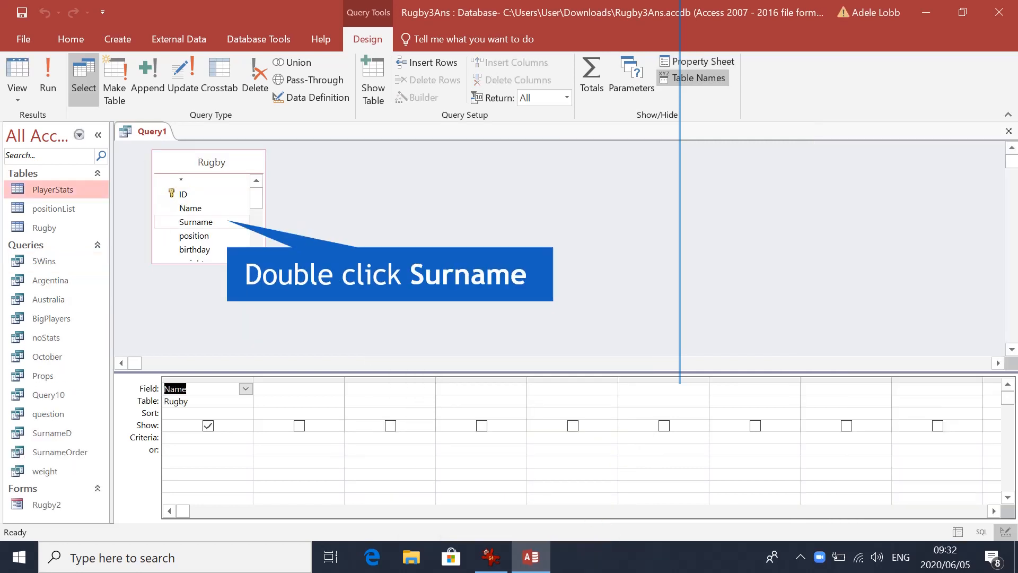
{"action": "double_click", "coordinate": [196, 222]}
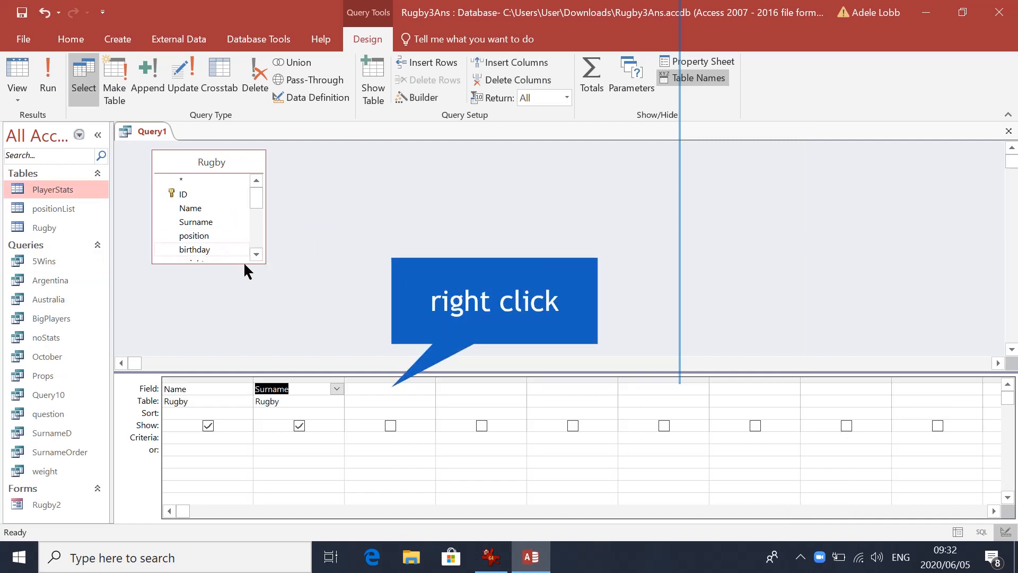
- Start an expression for the empty column after Surname, inserting the built-in Date/Time function DateDiff
{"action": "right_click", "coordinate": [370, 389]}
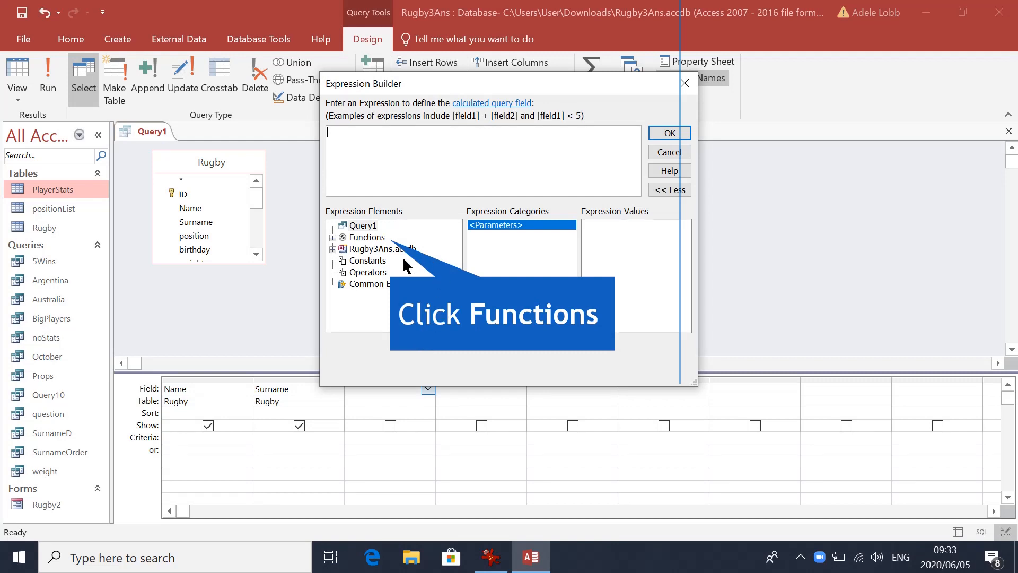
{"action": "left_click", "coordinate": [333, 237]}
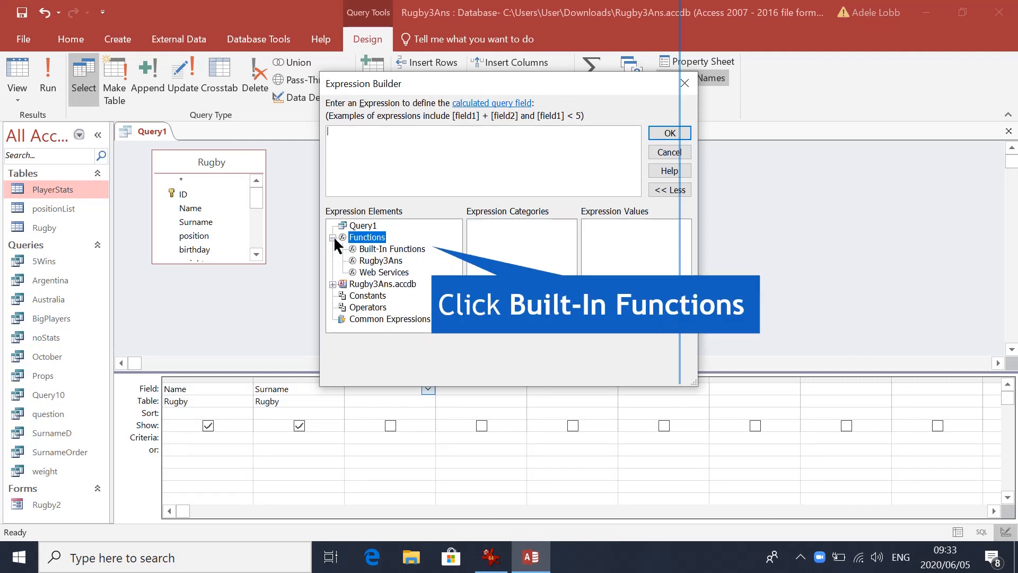
{"action": "left_click", "coordinate": [372, 249]}
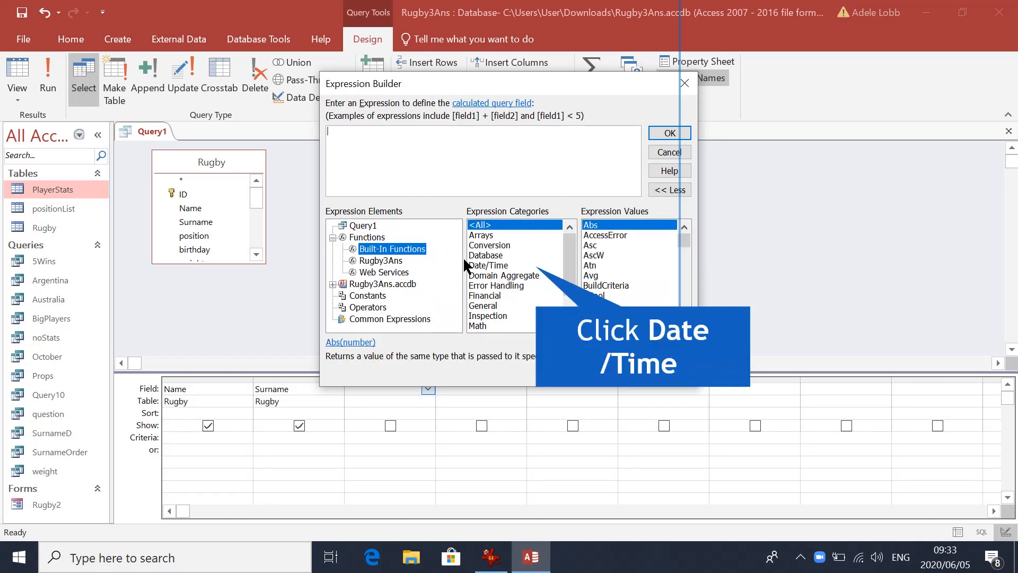
{"action": "left_click", "coordinate": [488, 265]}
{"action": "left_click", "coordinate": [606, 275]}
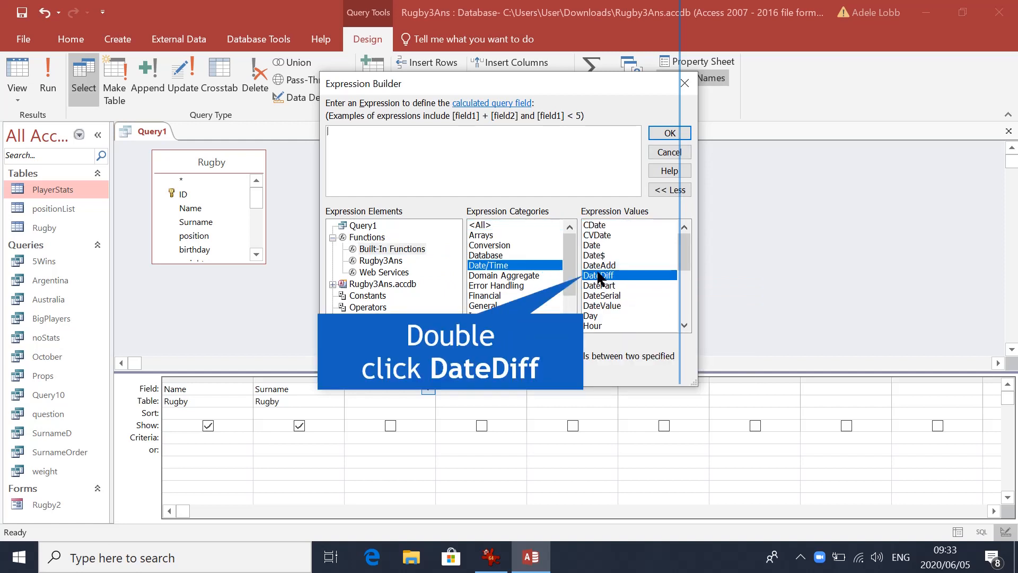
{"action": "double_click", "coordinate": [599, 275]}
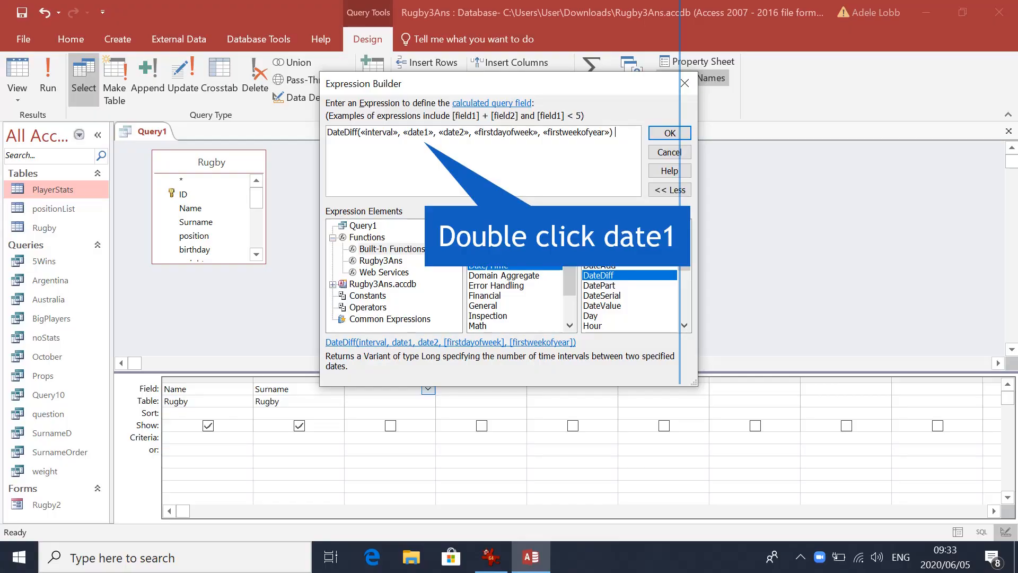
- Complete the expression as DateDiff("yyyy",[Rugby]![birthday],Date()), using the built-in Date function and the Rugby table's birthday field, and accept it
{"action": "double_click", "coordinate": [418, 132]}
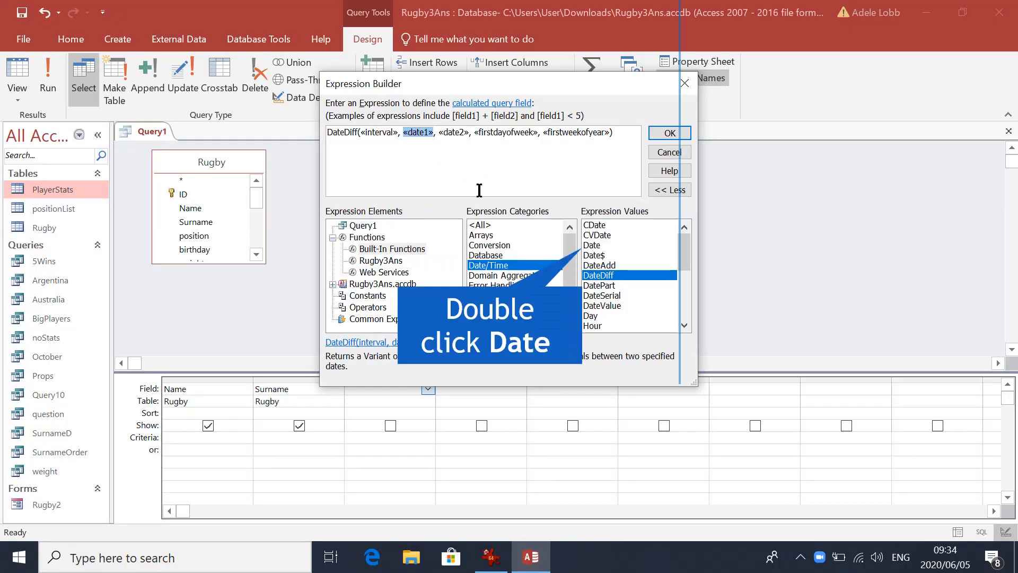
{"action": "double_click", "coordinate": [592, 246]}
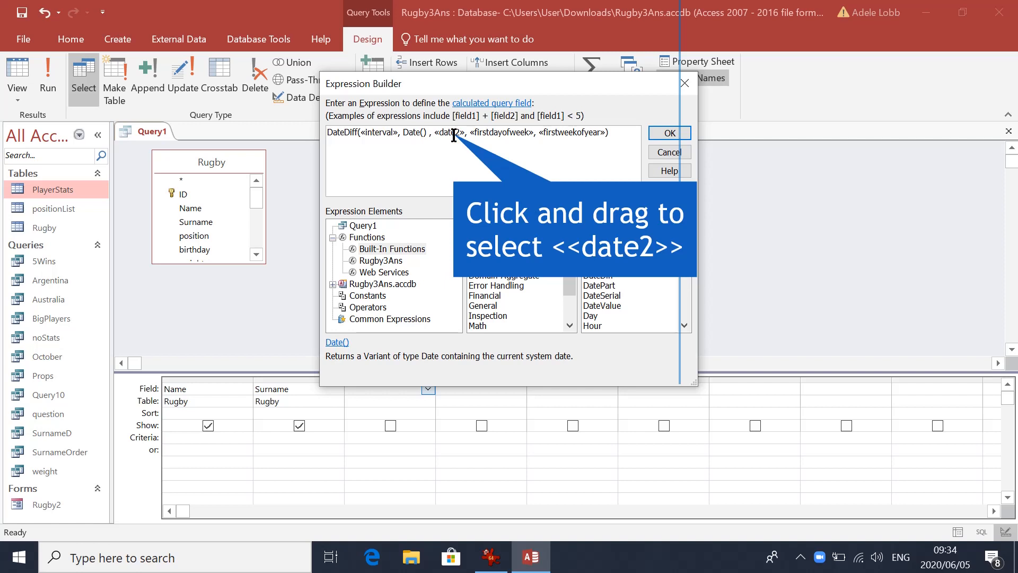
{"action": "left_click_drag", "start_coordinate": [435, 132], "coordinate": [465, 132]}
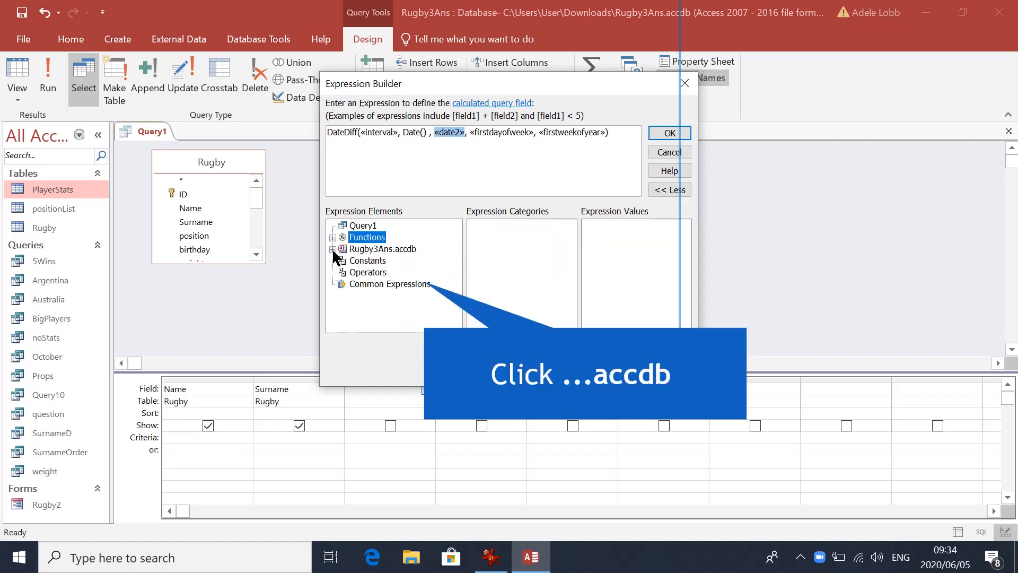
{"action": "left_click", "coordinate": [333, 249]}
{"action": "left_click", "coordinate": [371, 262]}
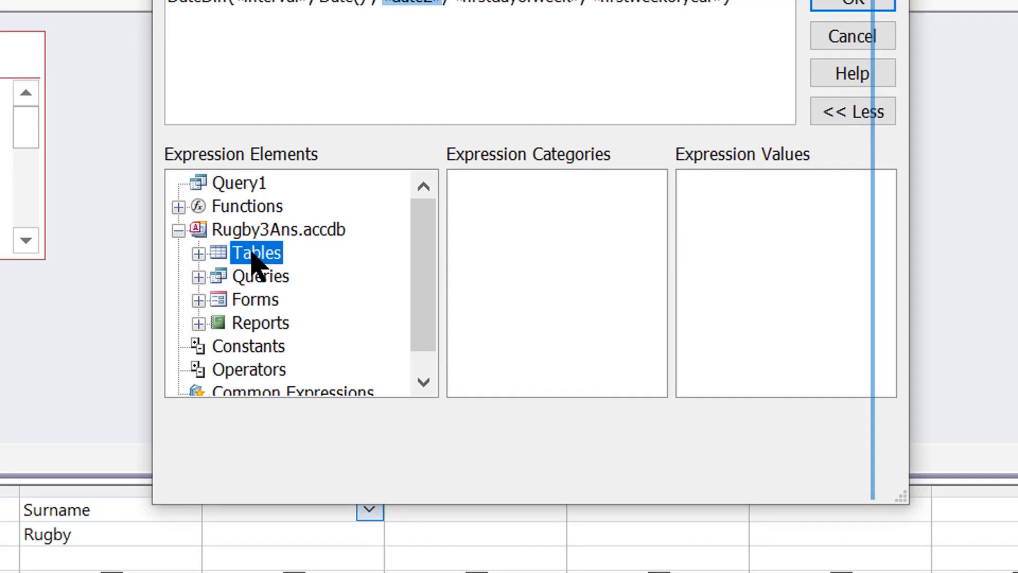
{"action": "double_click", "coordinate": [253, 254]}
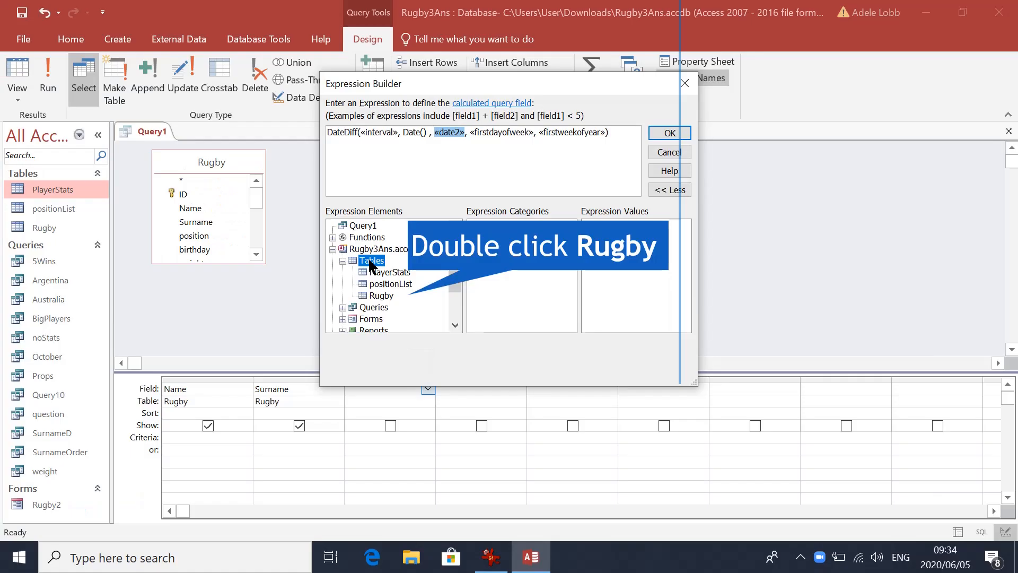
{"action": "double_click", "coordinate": [382, 296]}
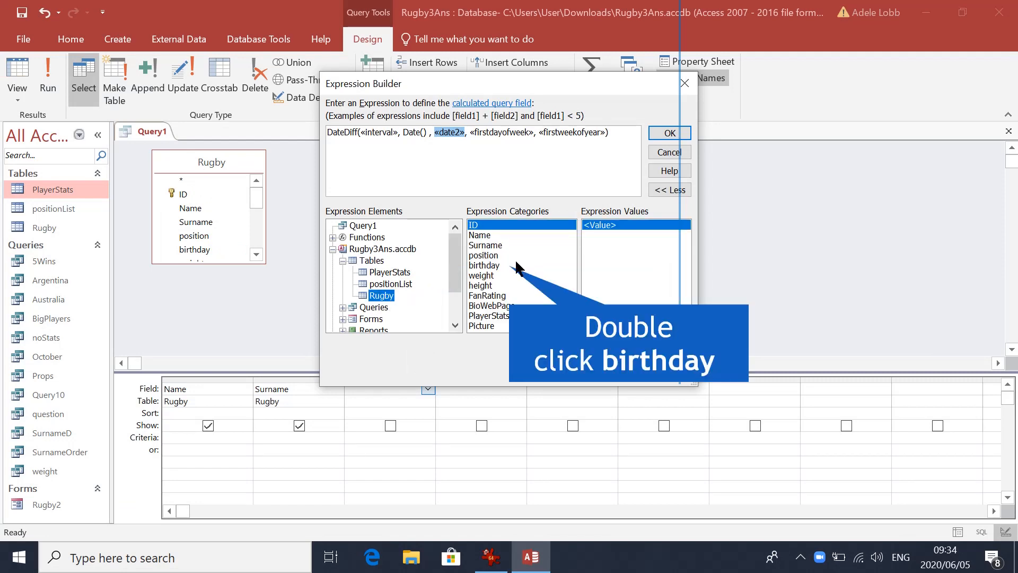
{"action": "double_click", "coordinate": [483, 266]}
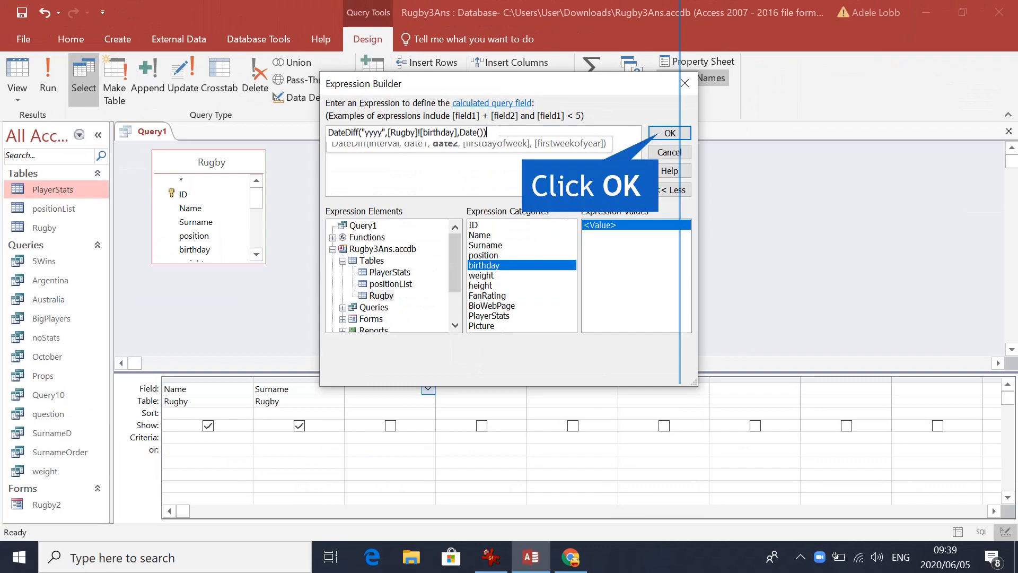
{"action": "left_click", "coordinate": [669, 133]}
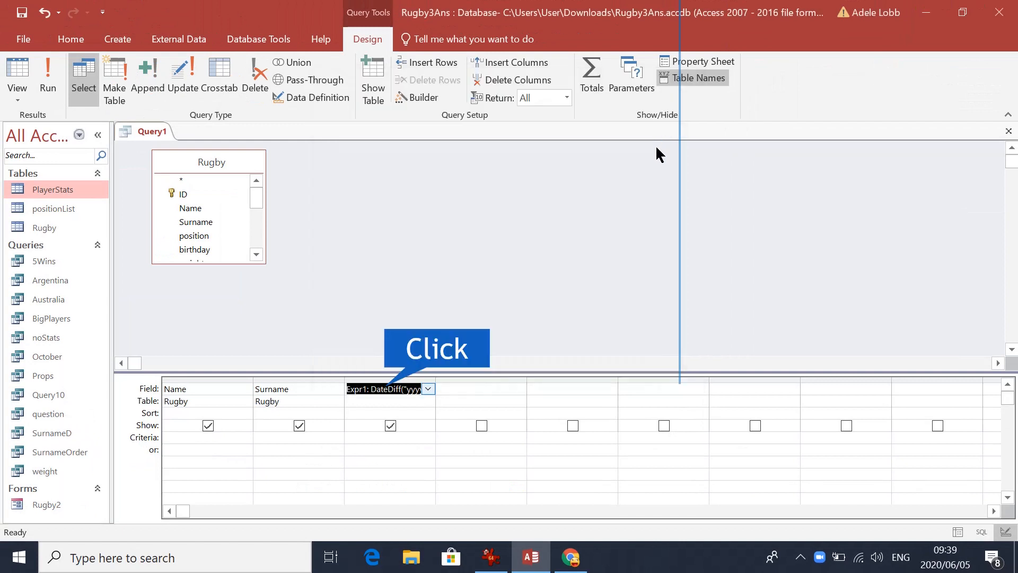
- Name the calculated DateDiff column age and display the query results in datasheet view
{"action": "left_click", "coordinate": [354, 390]}
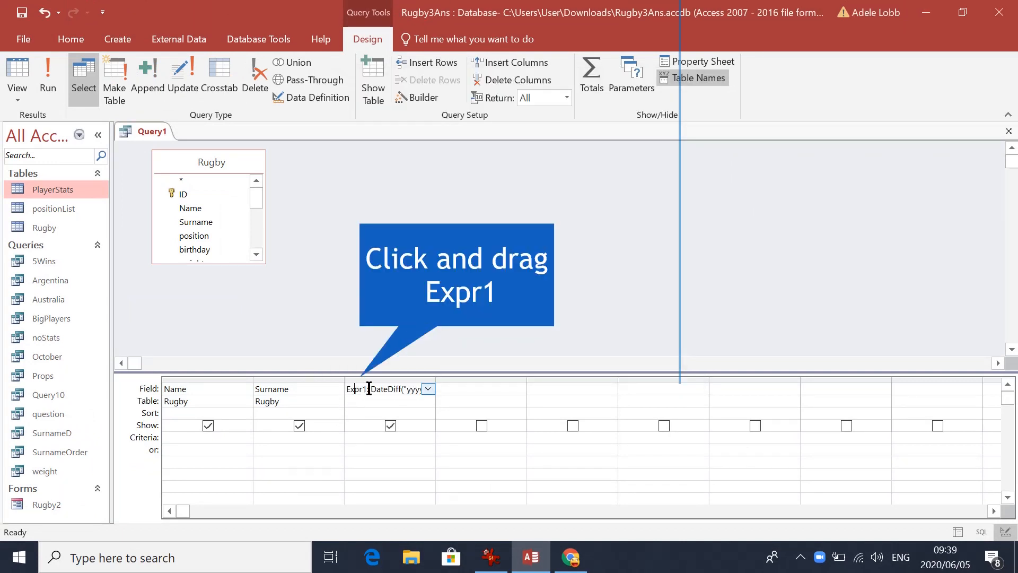
{"action": "left_click_drag", "start_coordinate": [369, 388], "coordinate": [337, 389]}
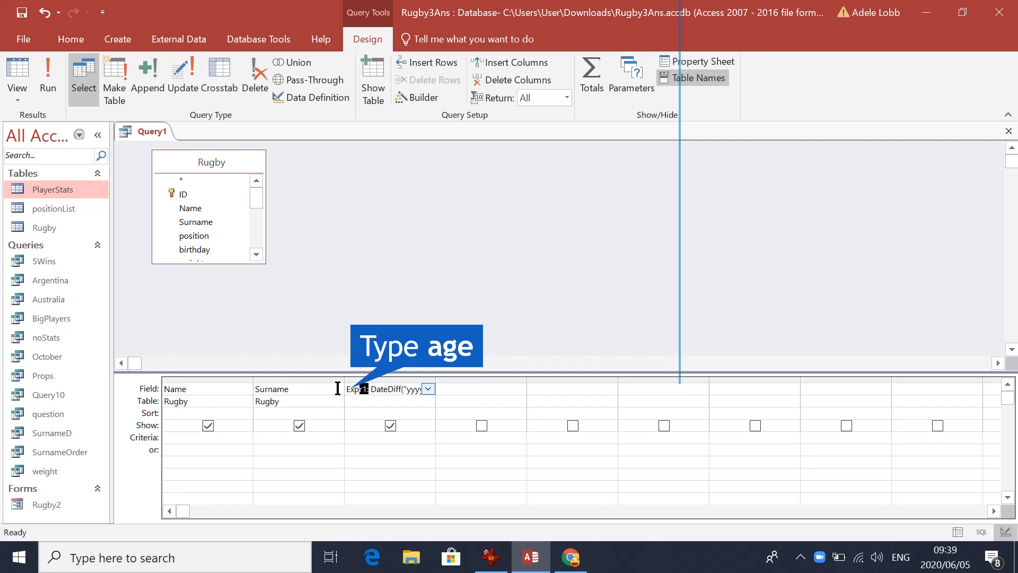
{"action": "type", "text": "age"}
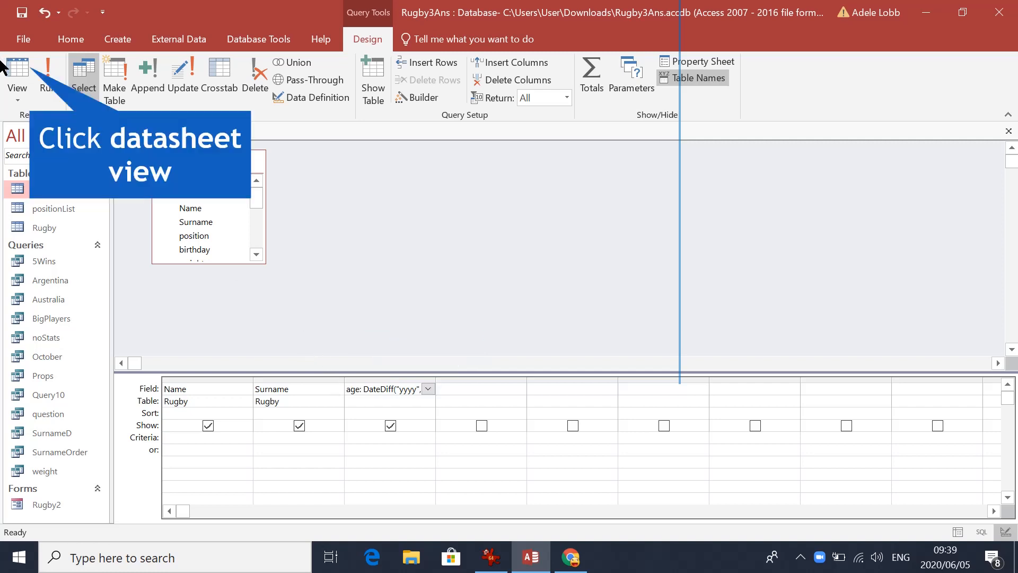
{"action": "left_click", "coordinate": [17, 69]}
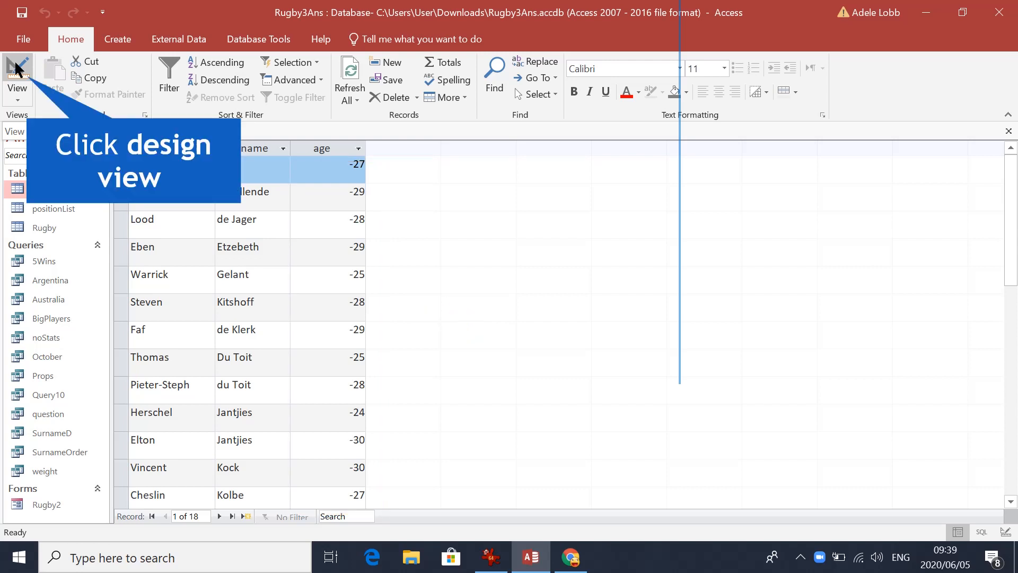
- Correct the age column's expression to DateDiff("yyyy",[Rugby]![birthday],Date()) in the Expression Builder, and widen the column to fit it
{"action": "left_click", "coordinate": [16, 67]}
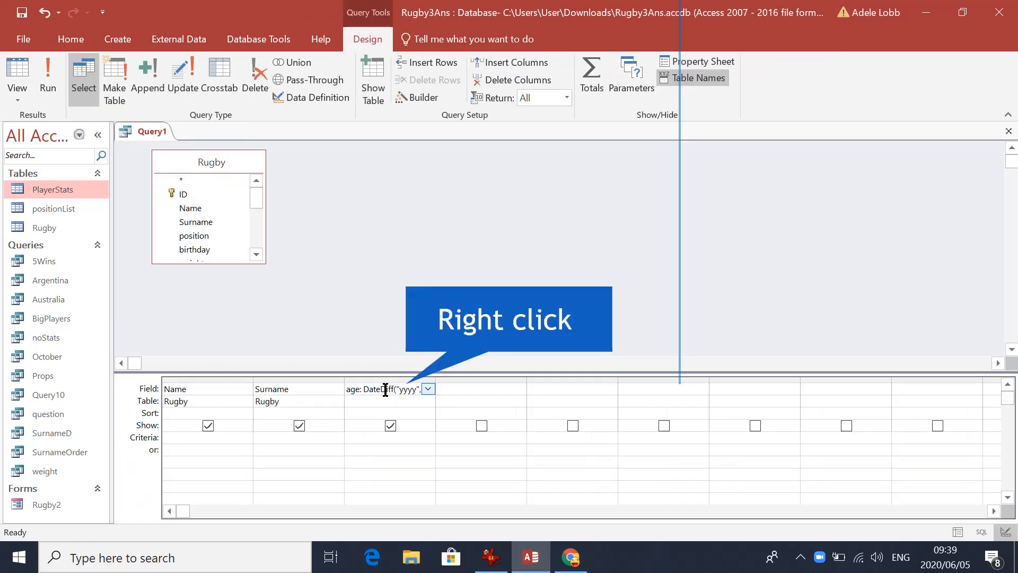
{"action": "right_click", "coordinate": [386, 390]}
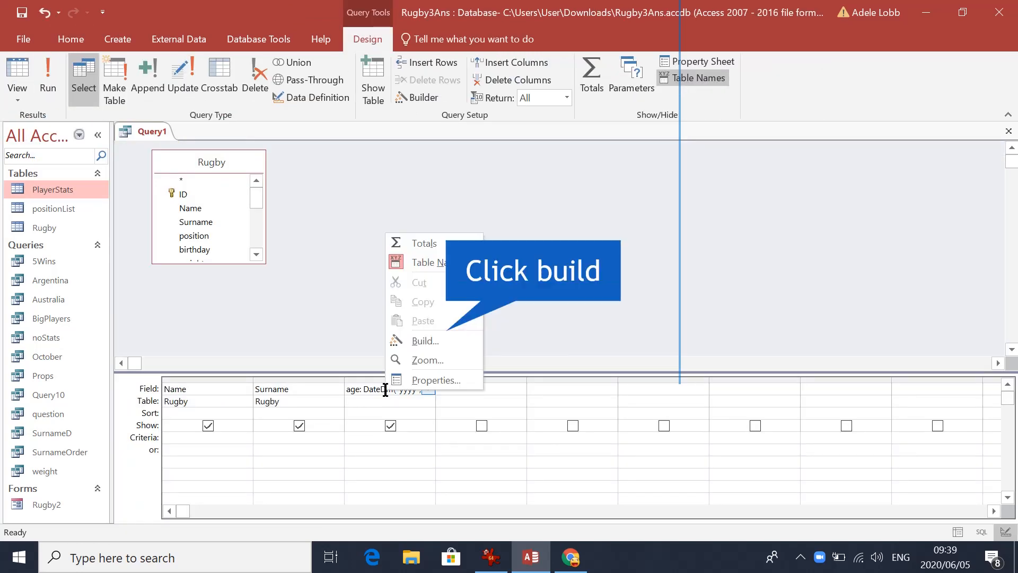
{"action": "left_click", "coordinate": [410, 342]}
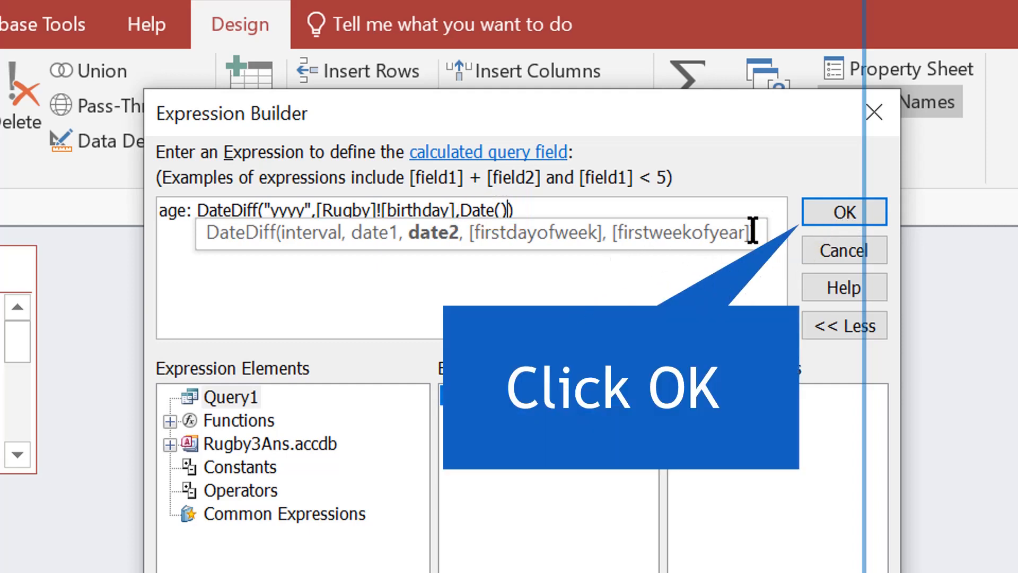
{"action": "left_click", "coordinate": [844, 212]}
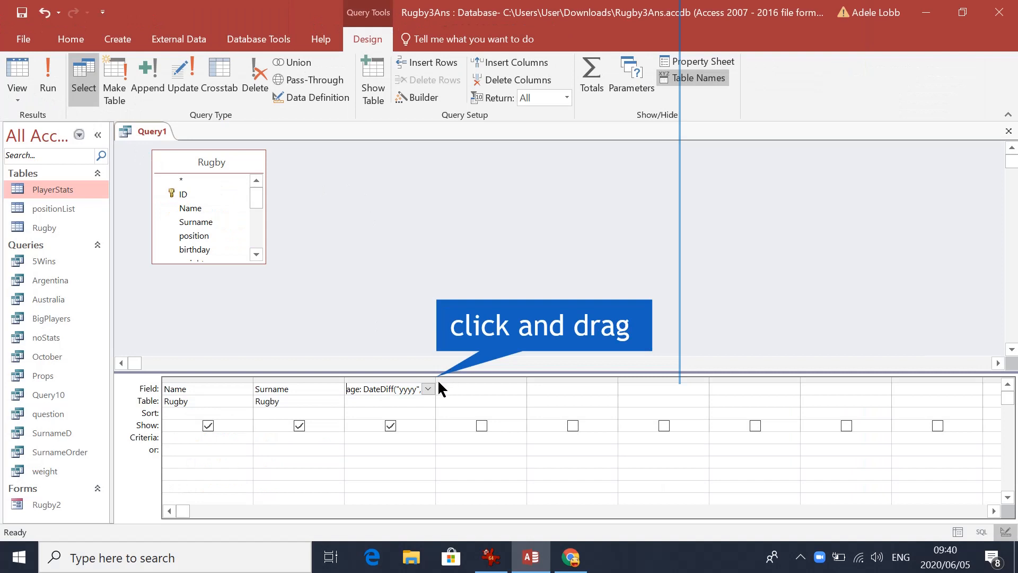
{"action": "left_click_drag", "start_coordinate": [436, 386], "coordinate": [531, 381]}
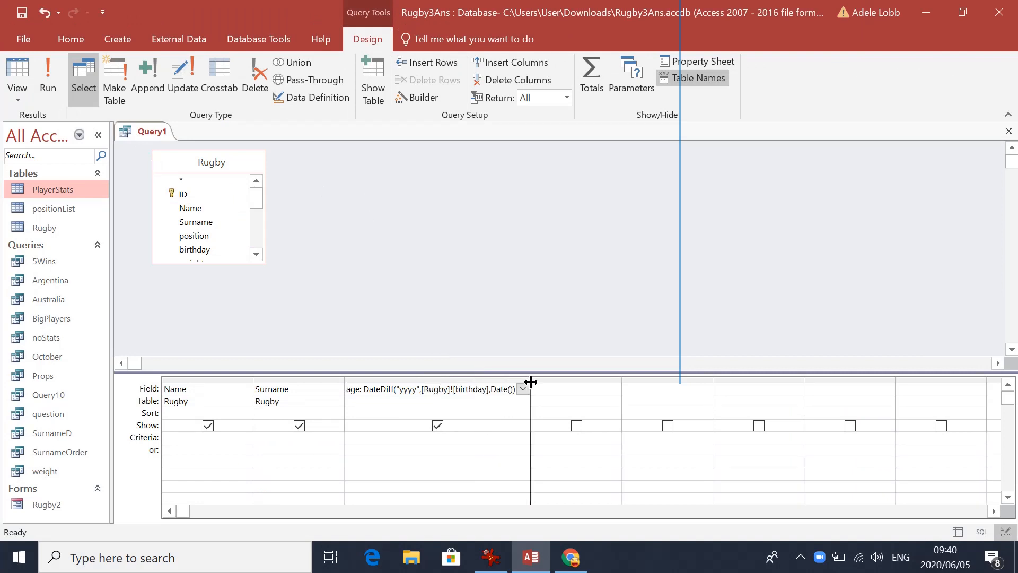
{"action": "left_click", "coordinate": [521, 401]}
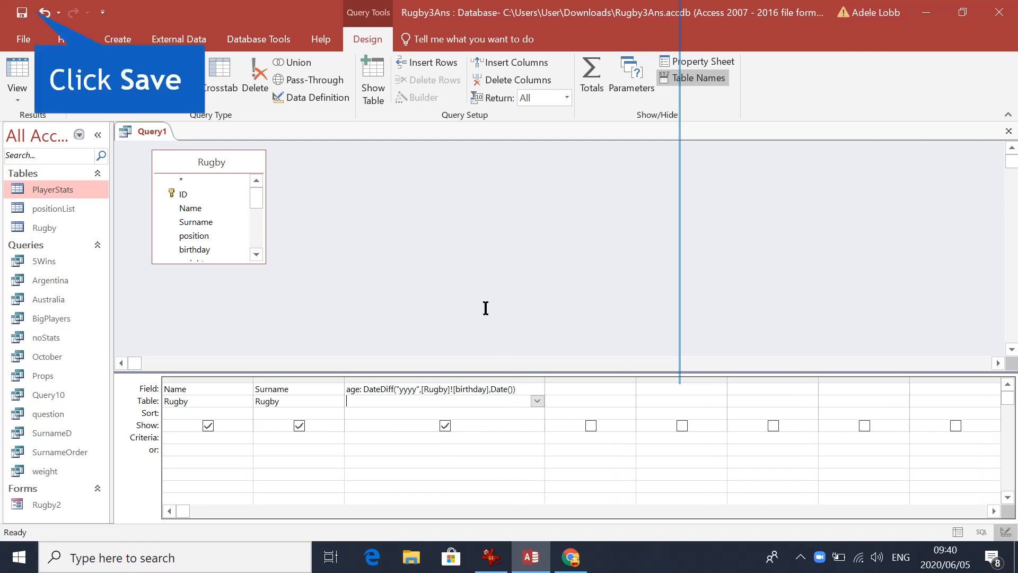
- Save the query as Age and display its results in datasheet view
{"action": "left_click", "coordinate": [22, 10]}
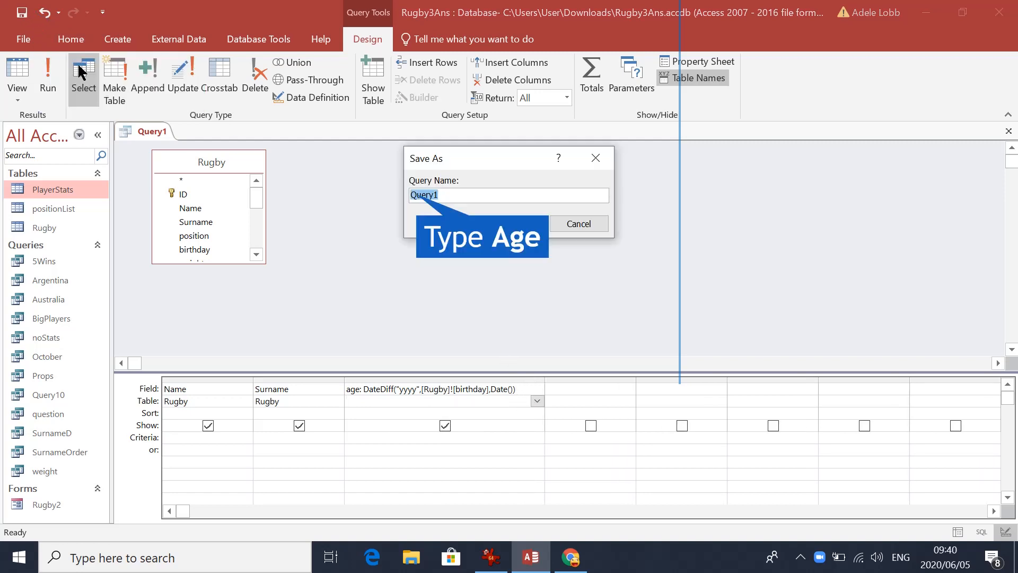
{"action": "type", "text": "Age"}
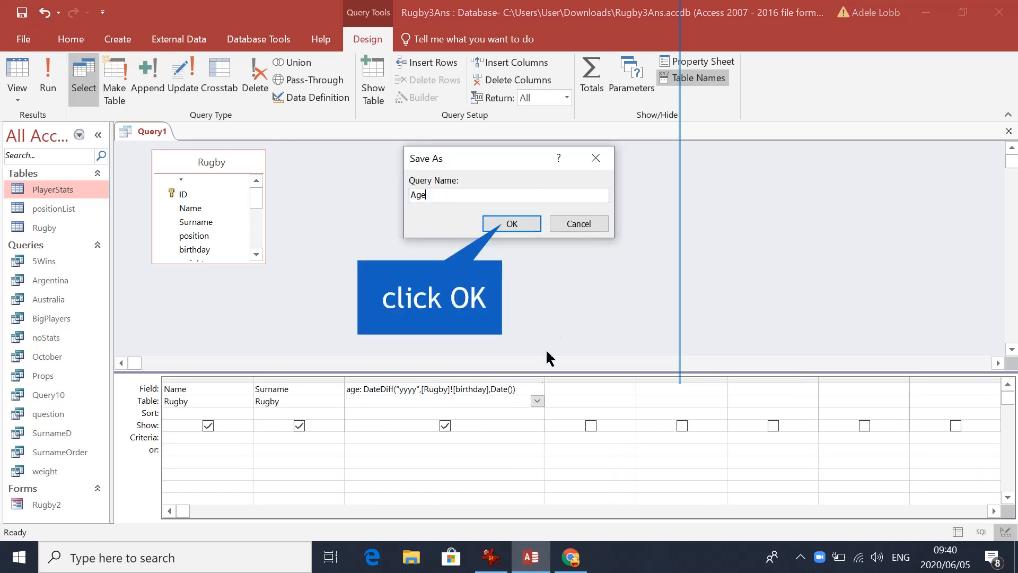
{"action": "key", "text": "Return"}
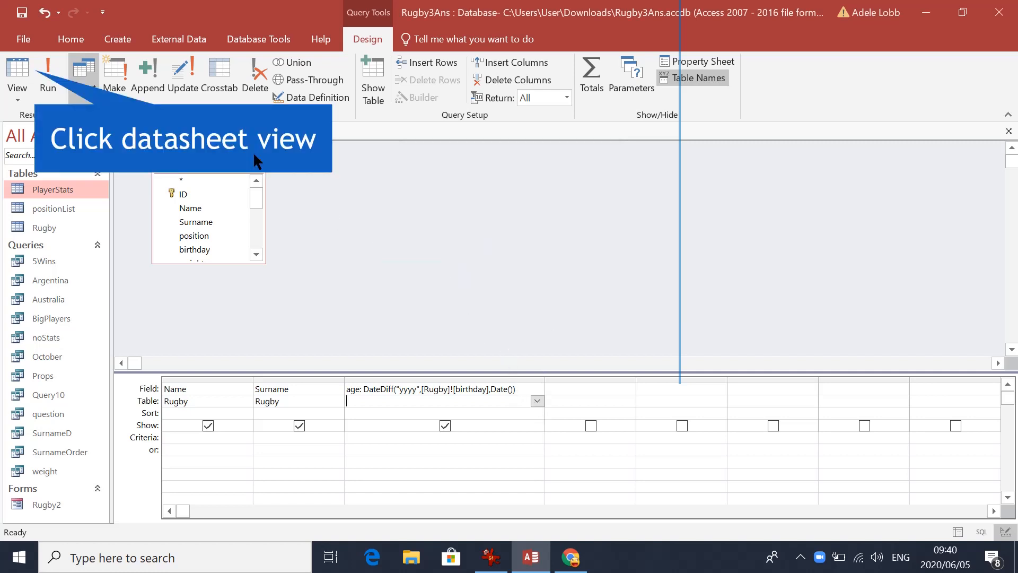
{"action": "left_click", "coordinate": [18, 75]}
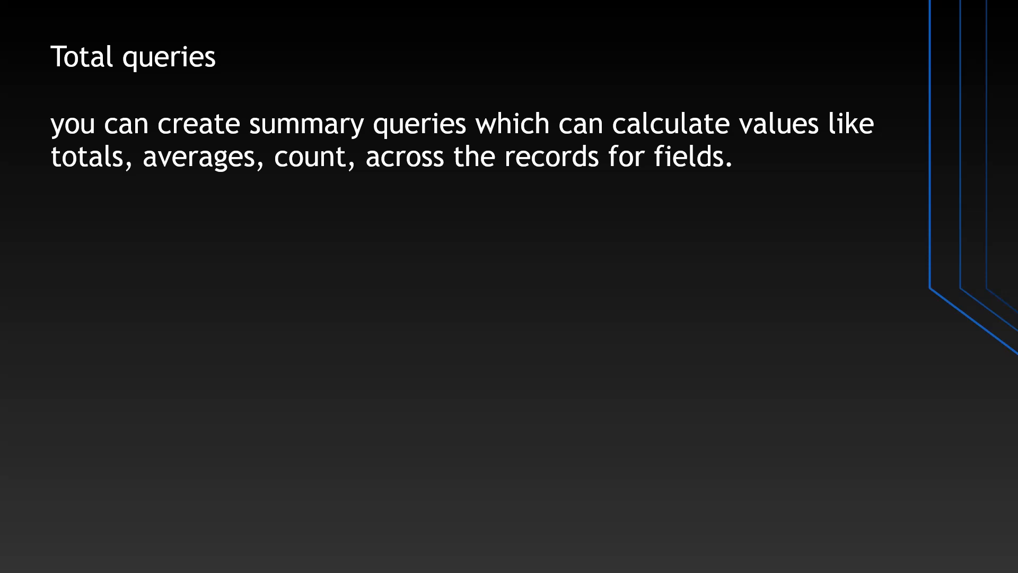
{"action": "key", "text": "Right"}
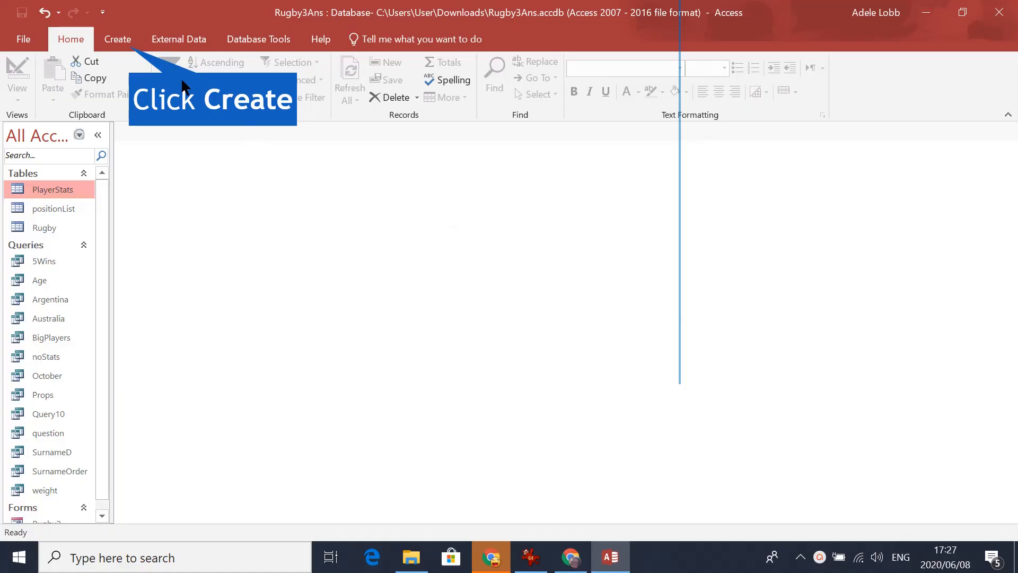
- Create a new query in design view based on the PlayerStats table
{"action": "left_click", "coordinate": [119, 40]}
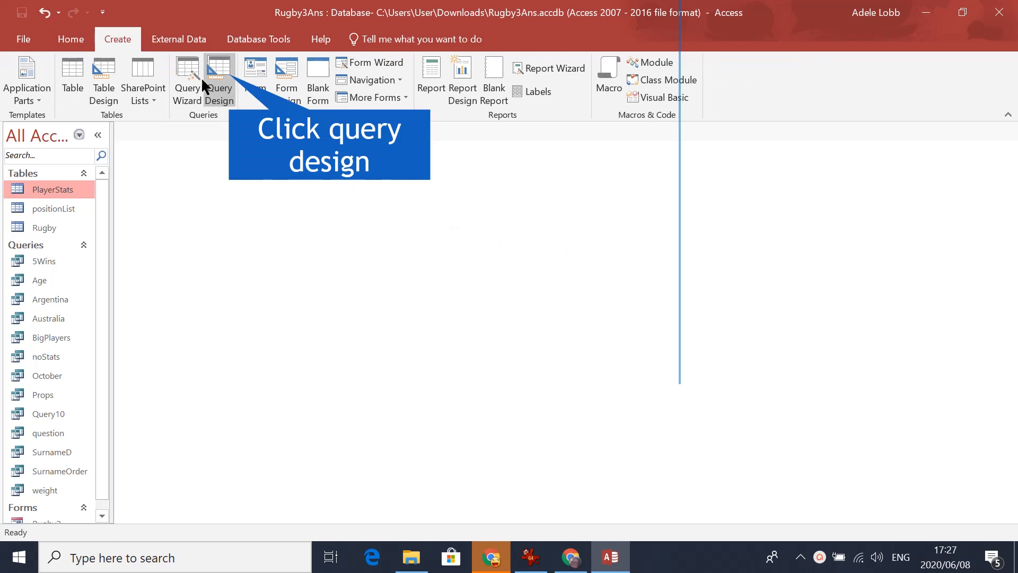
{"action": "left_click", "coordinate": [229, 85]}
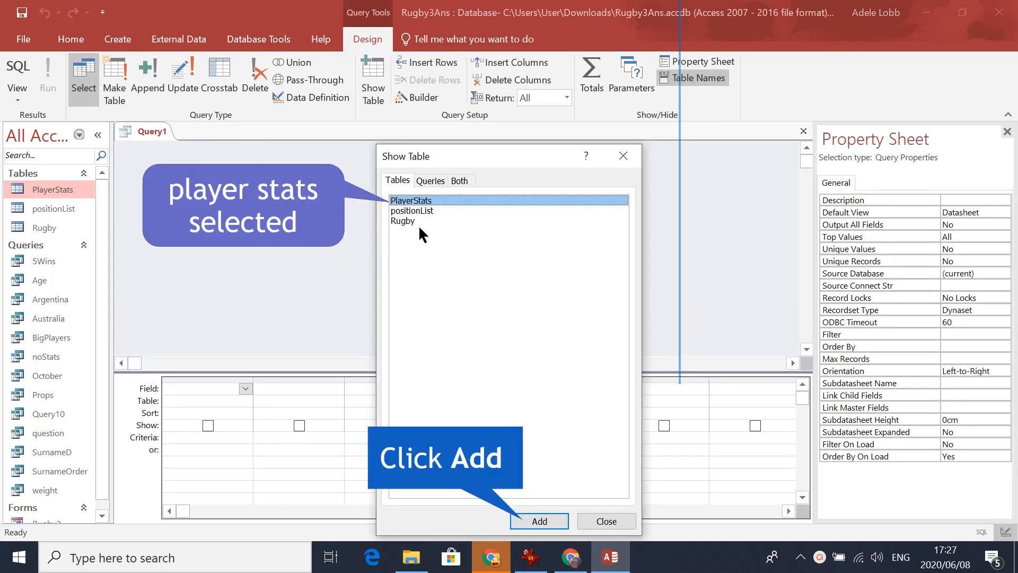
{"action": "left_click", "coordinate": [544, 521]}
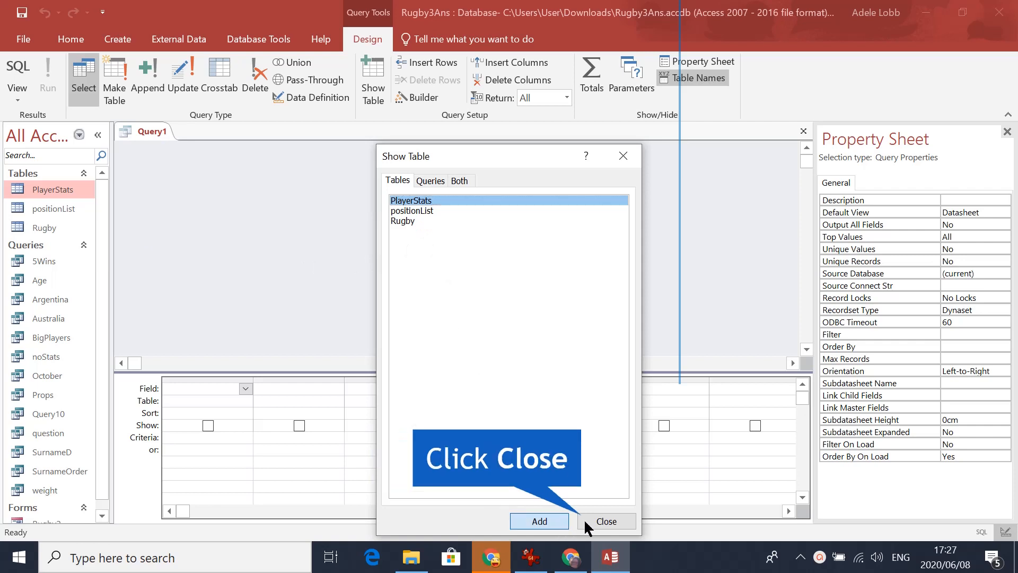
{"action": "left_click", "coordinate": [607, 522]}
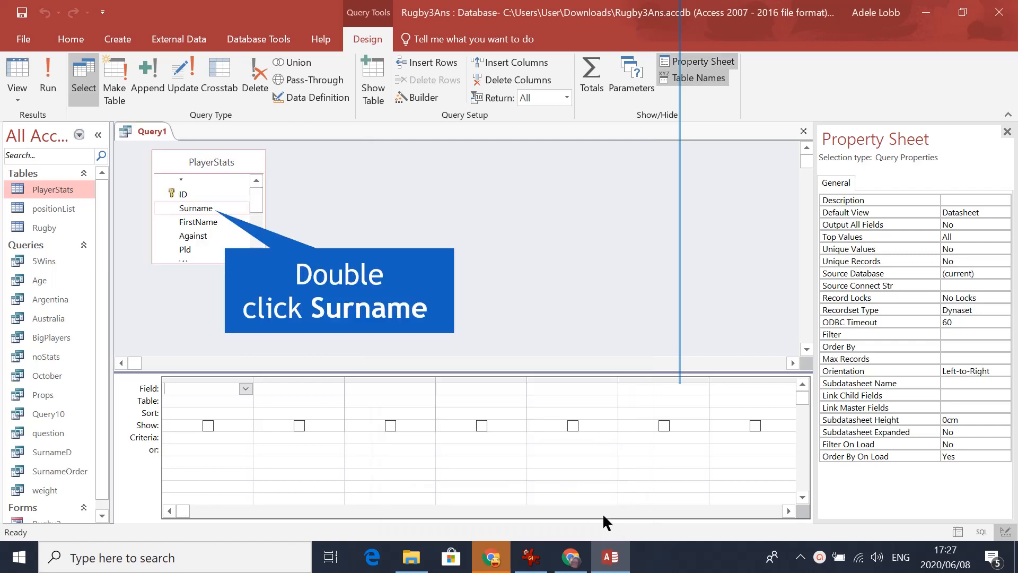
- Add the PlayerStats fields Surname, FirstName, Against, Pld, Tri and Pts to the query, in that order
{"action": "double_click", "coordinate": [194, 209]}
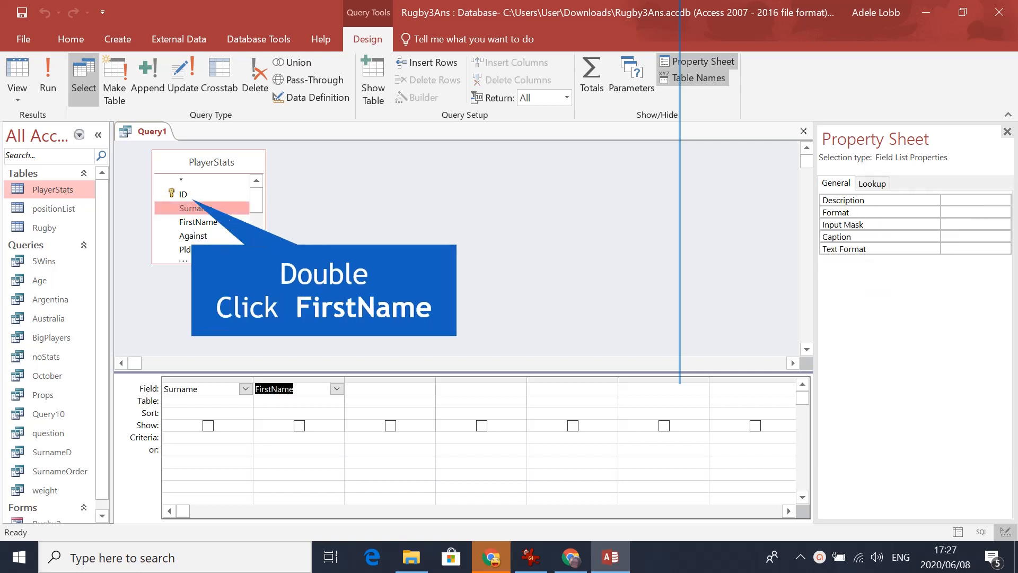
{"action": "double_click", "coordinate": [192, 236]}
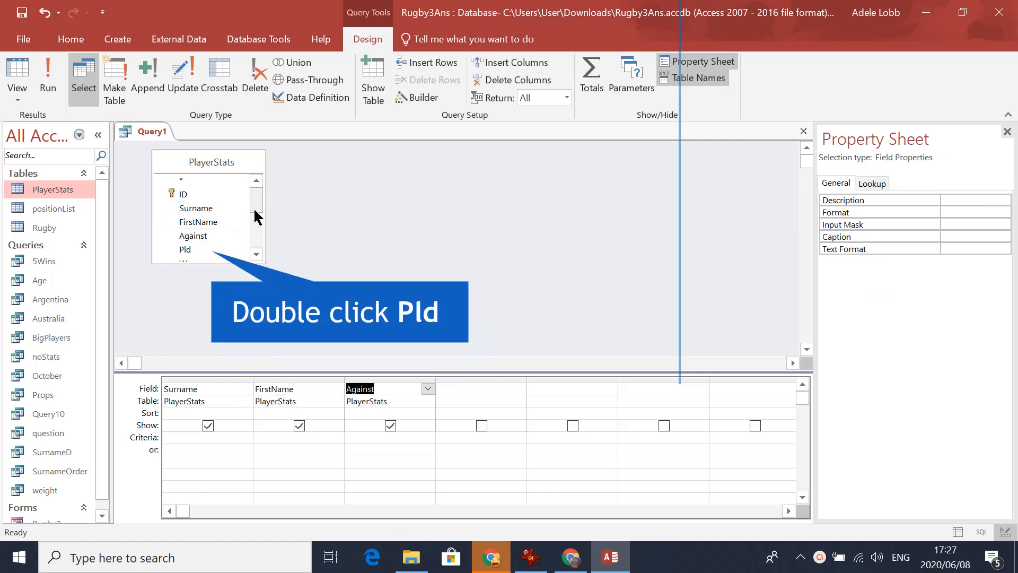
{"action": "double_click", "coordinate": [185, 250]}
{"action": "scroll", "coordinate": [188, 253], "scroll_direction": "down", "scroll_amount": 1}
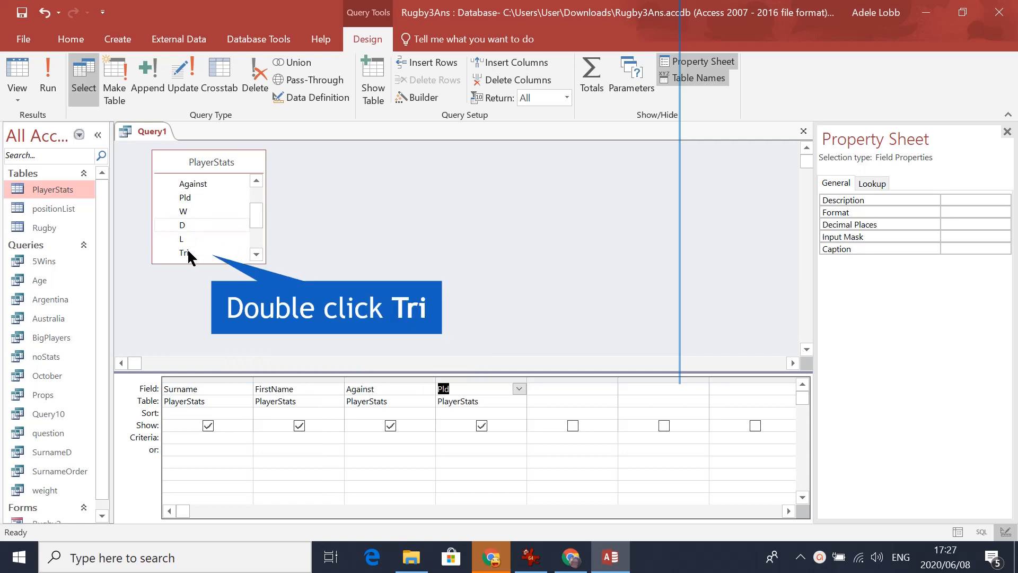
{"action": "double_click", "coordinate": [188, 251]}
{"action": "scroll", "coordinate": [194, 247], "scroll_direction": "down", "scroll_amount": 2}
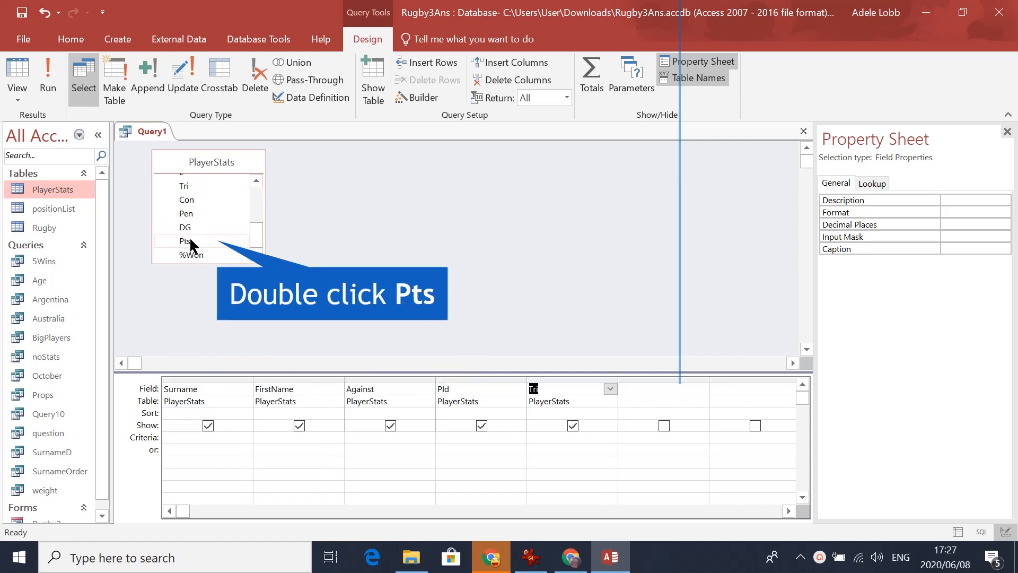
{"action": "double_click", "coordinate": [186, 241]}
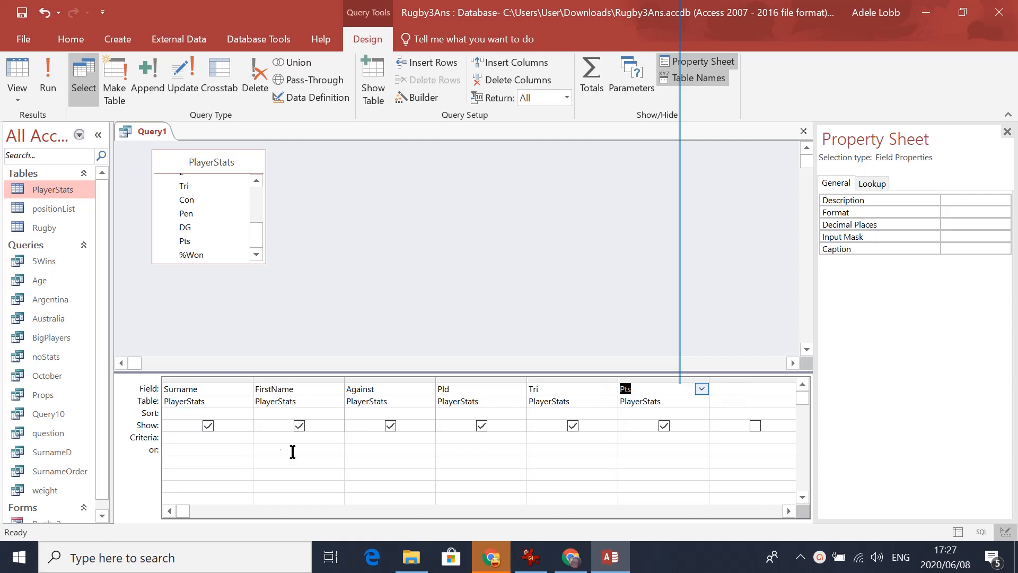
- Turn on totals for the query and set the Against column's total to Count
{"action": "left_click", "coordinate": [588, 76]}
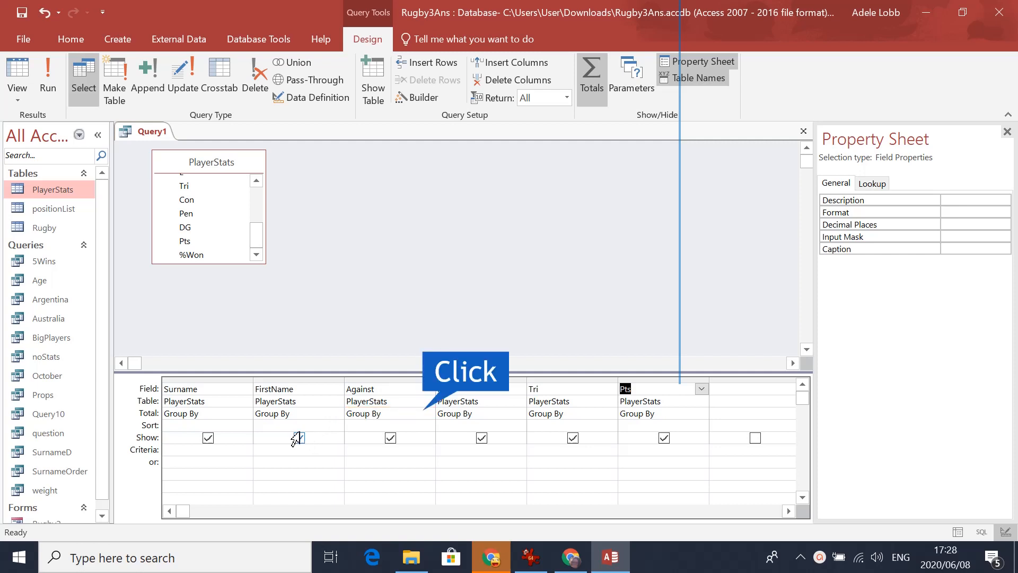
{"action": "left_click", "coordinate": [400, 412]}
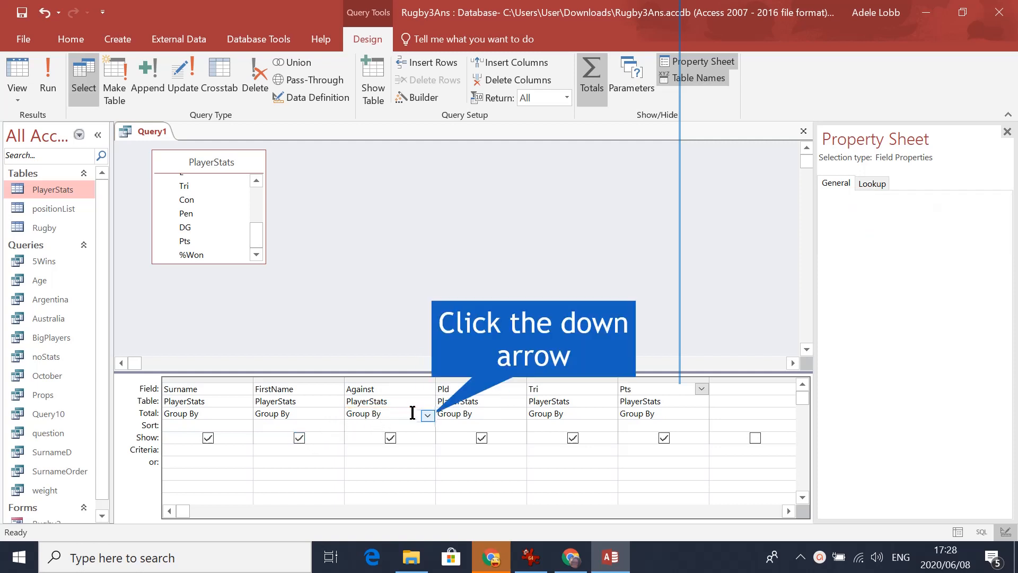
{"action": "left_click", "coordinate": [424, 412]}
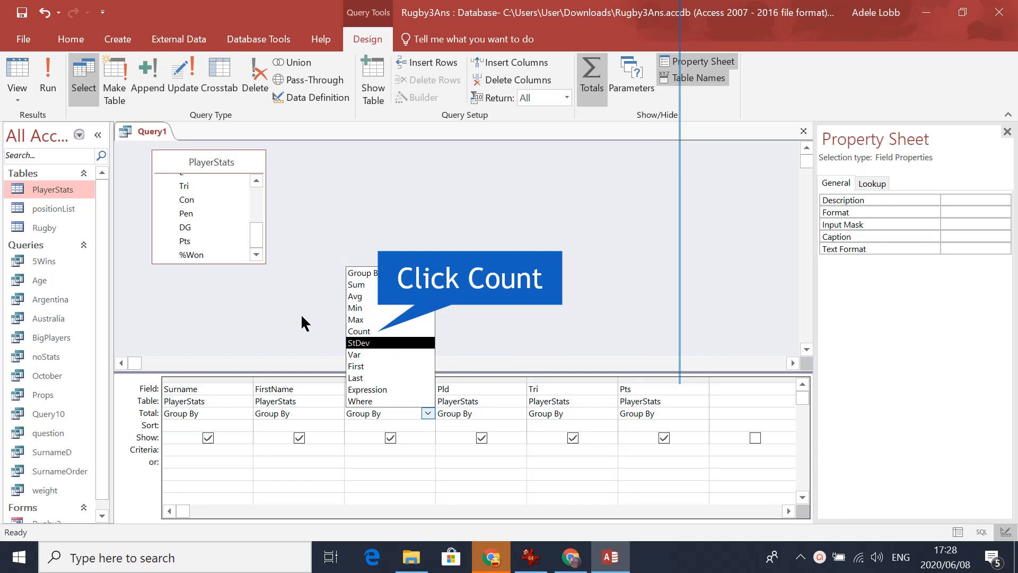
{"action": "left_click", "coordinate": [359, 332]}
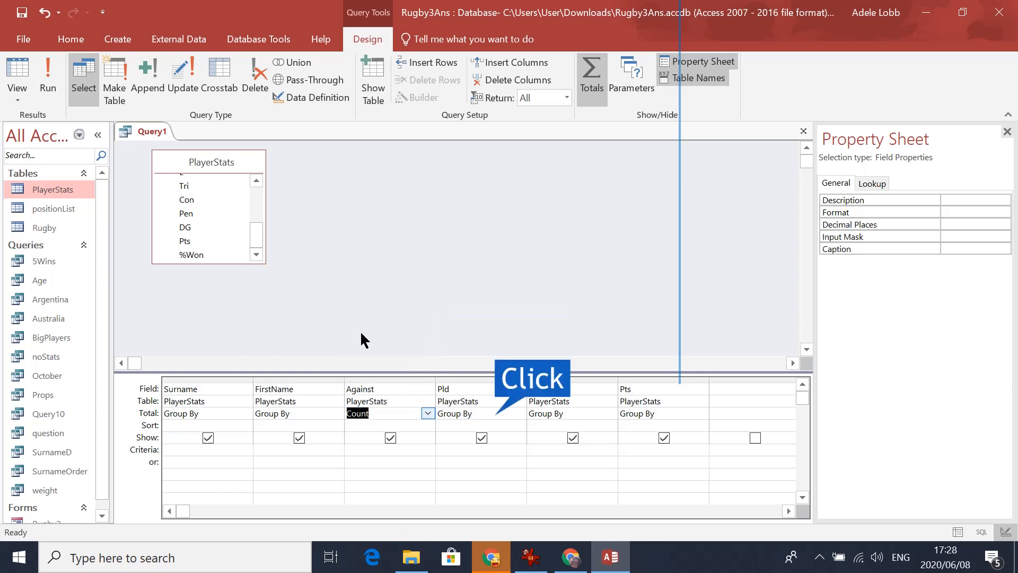
- Set the total for the Pld column to Sum and for the Tri column to Avg
{"action": "left_click", "coordinate": [477, 412]}
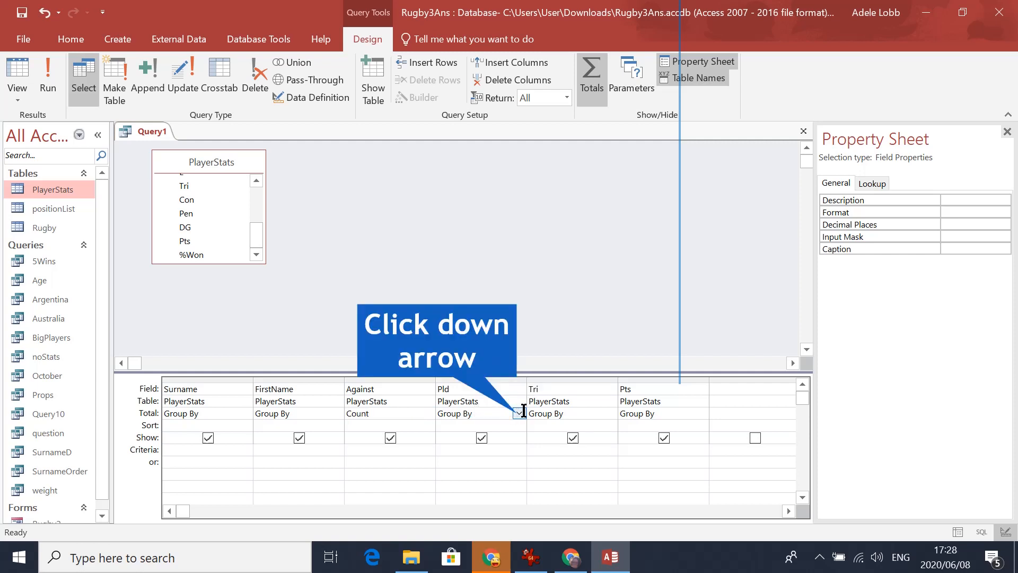
{"action": "left_click", "coordinate": [519, 414]}
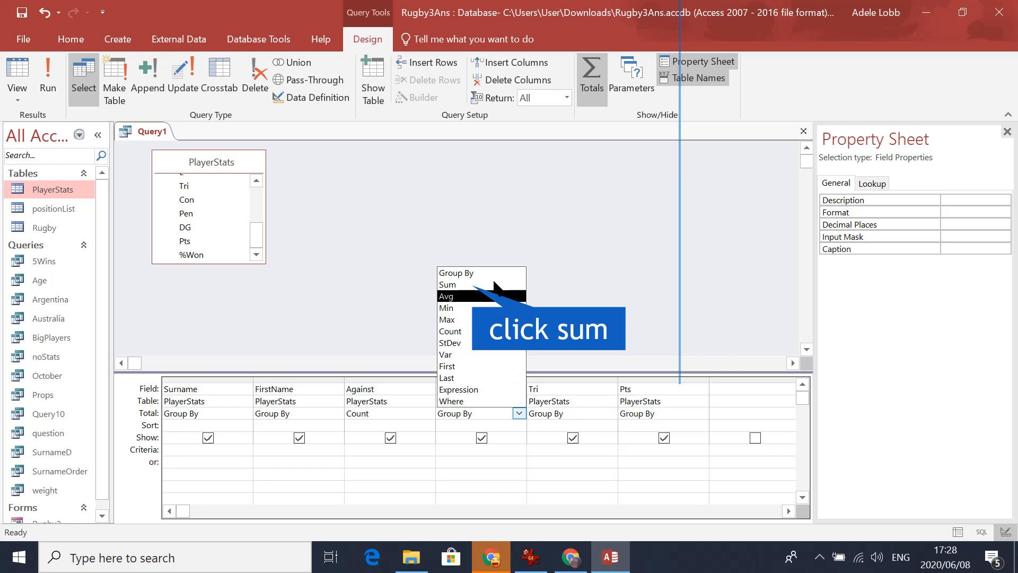
{"action": "left_click", "coordinate": [456, 285]}
{"action": "left_click", "coordinate": [565, 413]}
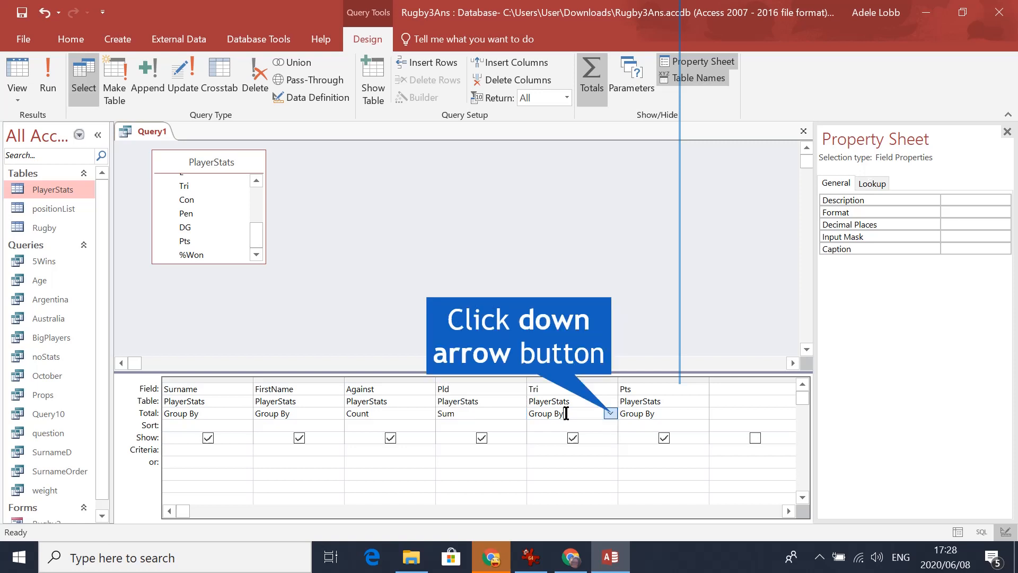
{"action": "left_click", "coordinate": [611, 414]}
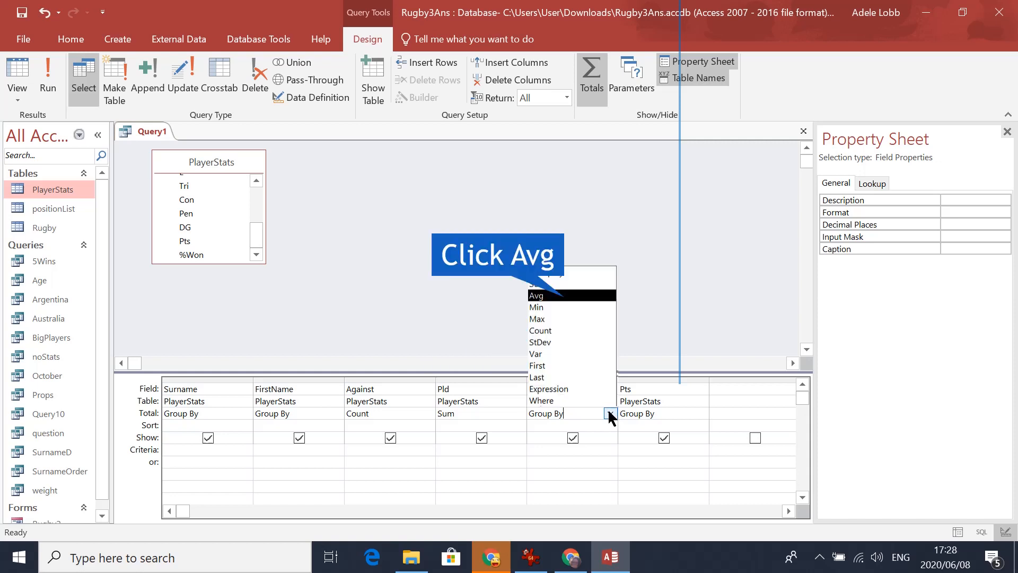
{"action": "left_click", "coordinate": [565, 295]}
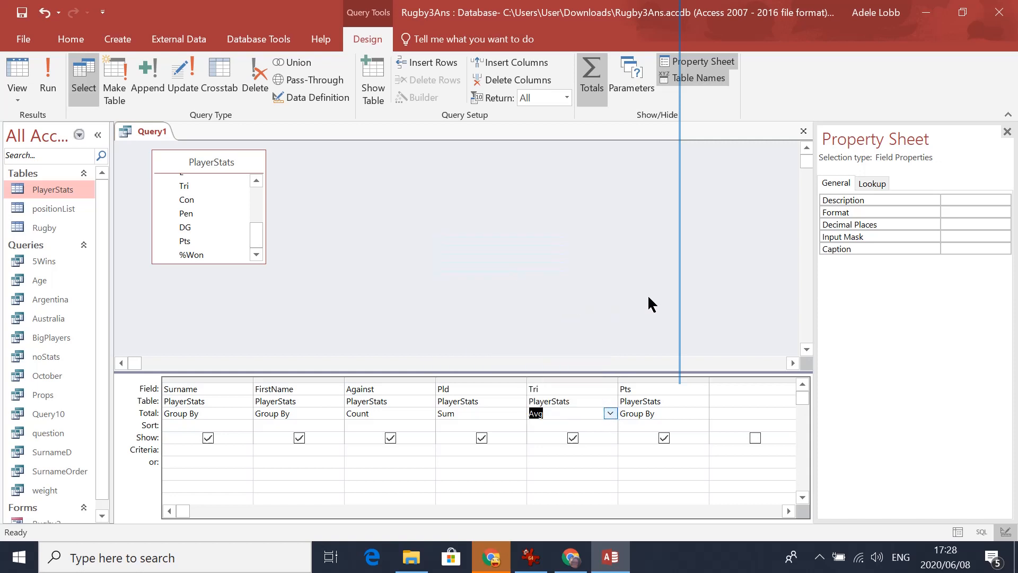
- Format the averaged Tri column as Fixed with 2 decimal places in its field properties
{"action": "left_click", "coordinate": [1007, 131]}
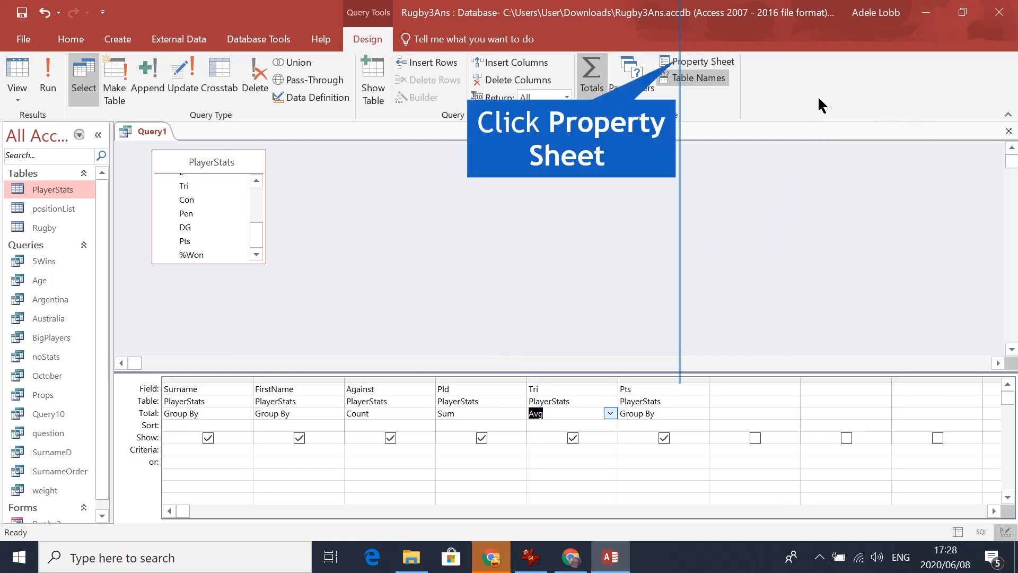
{"action": "left_click", "coordinate": [708, 62]}
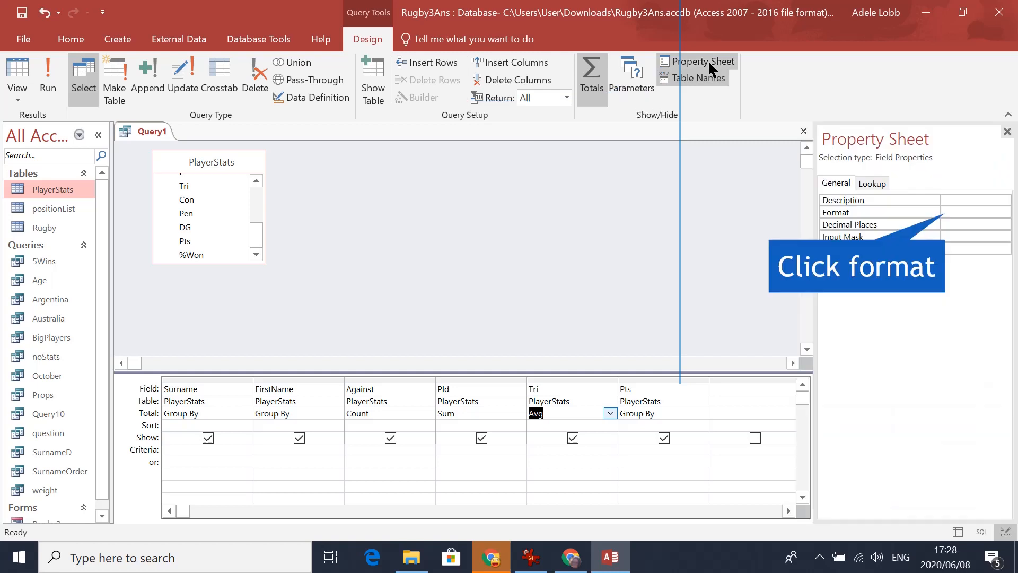
{"action": "left_click", "coordinate": [952, 212]}
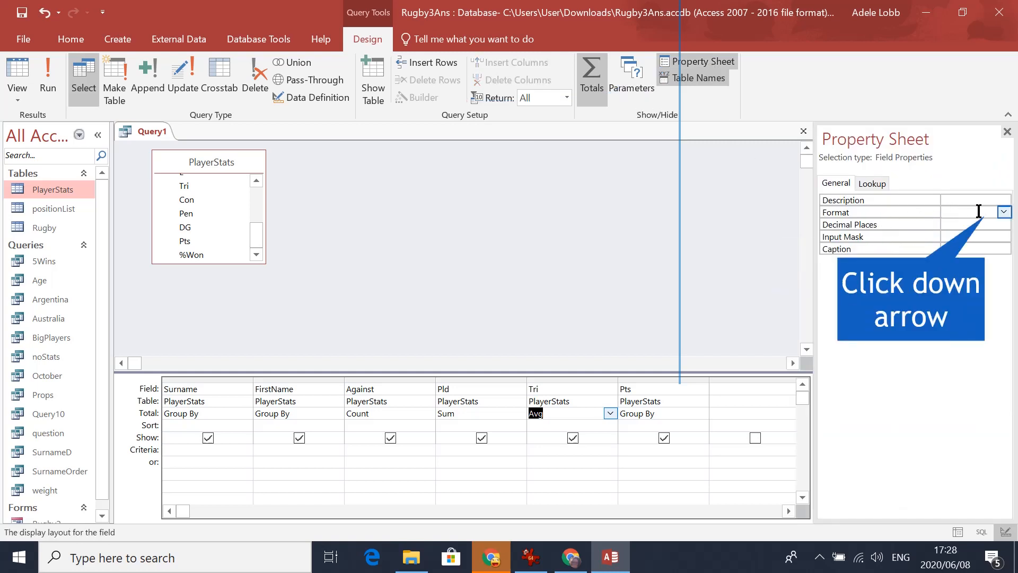
{"action": "left_click", "coordinate": [1004, 212]}
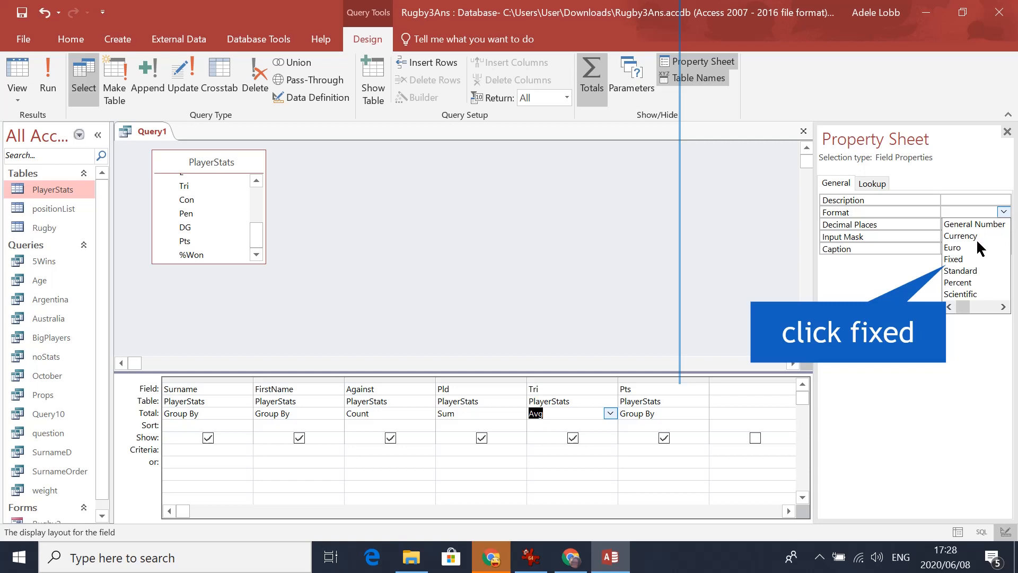
{"action": "left_click", "coordinate": [955, 259]}
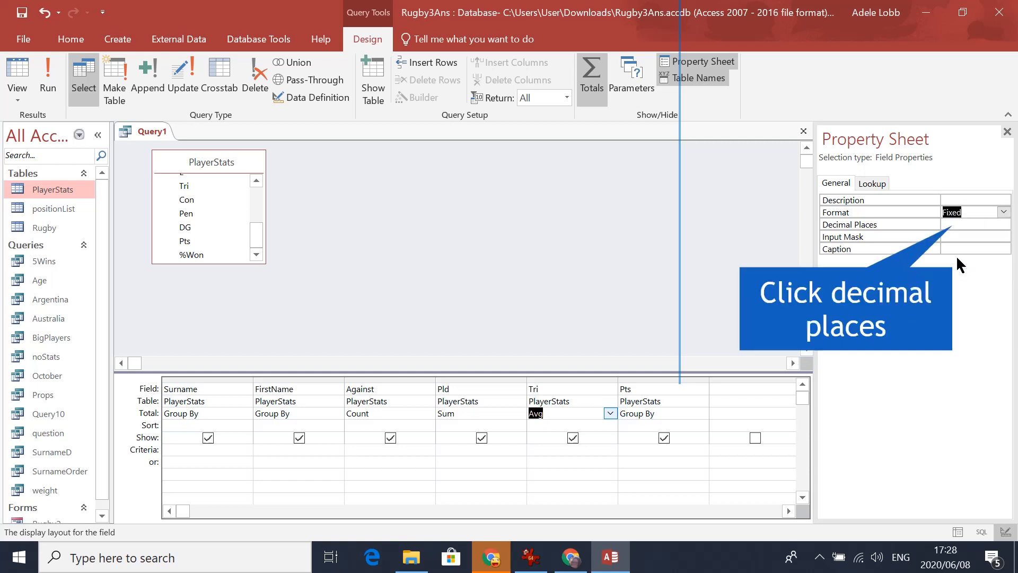
{"action": "left_click", "coordinate": [961, 227]}
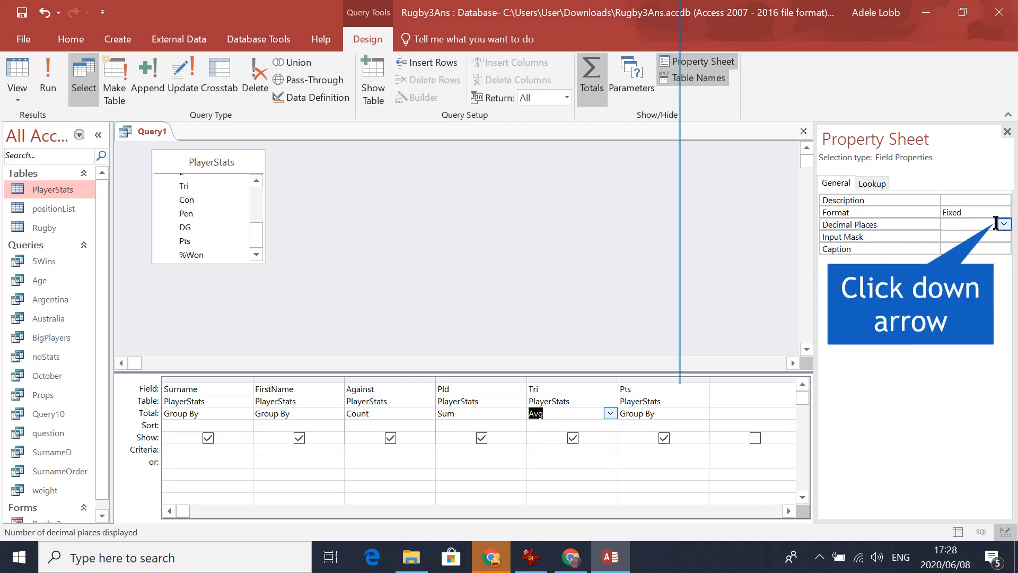
{"action": "left_click", "coordinate": [1003, 225]}
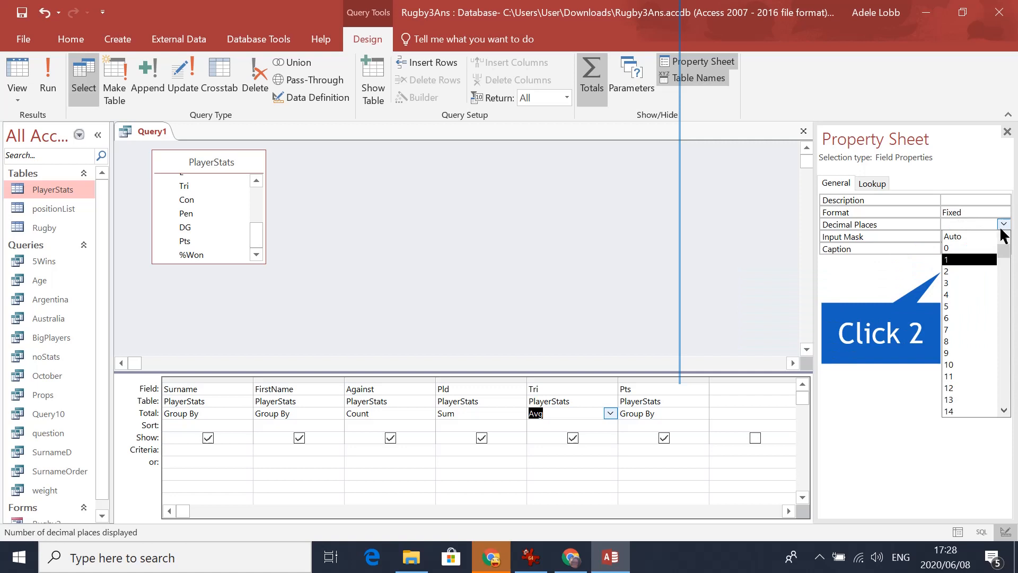
{"action": "left_click", "coordinate": [958, 272]}
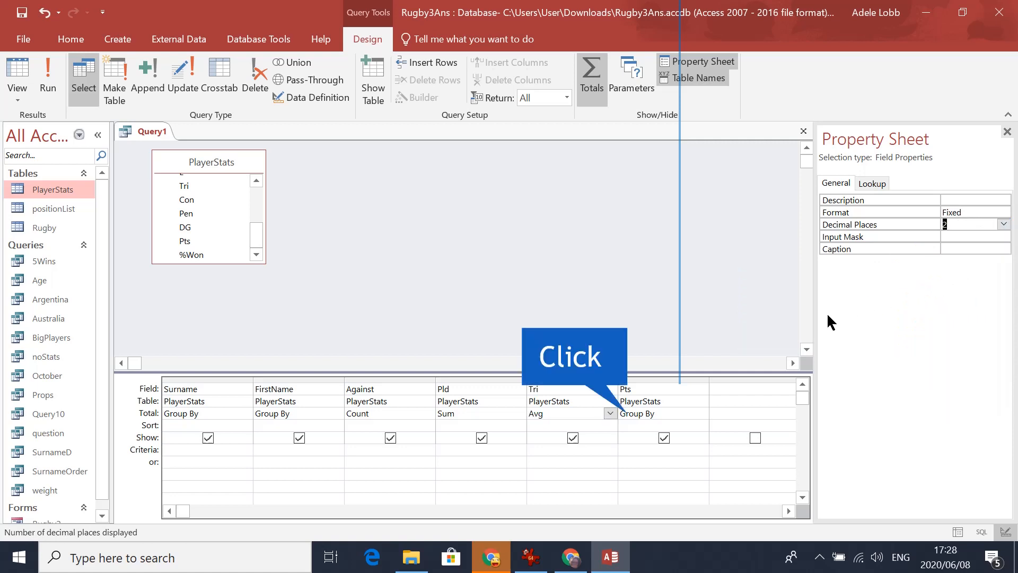
- Set the total for the Pts column to Max and show the query results in datasheet view
{"action": "left_click", "coordinate": [647, 414]}
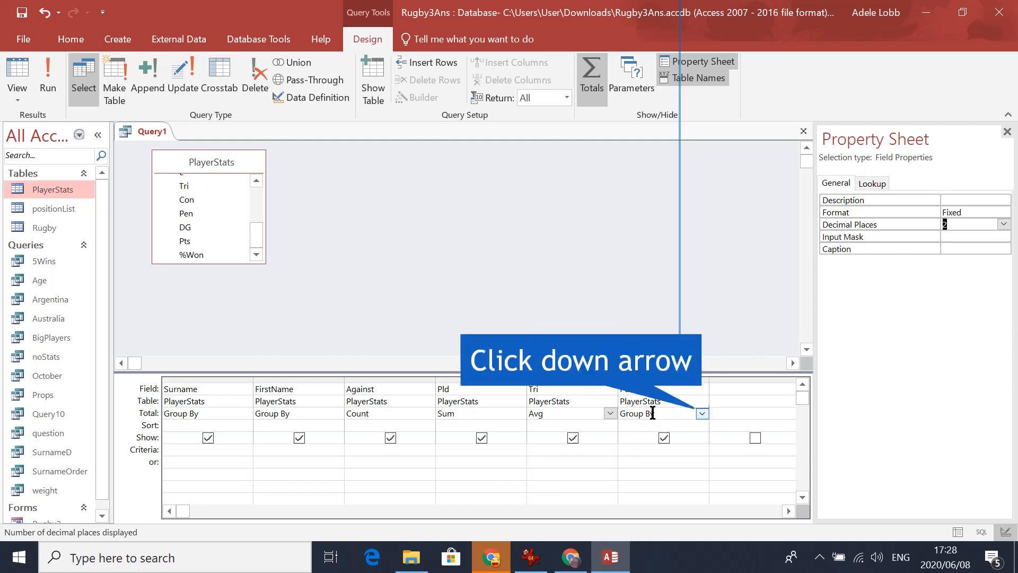
{"action": "left_click", "coordinate": [701, 413]}
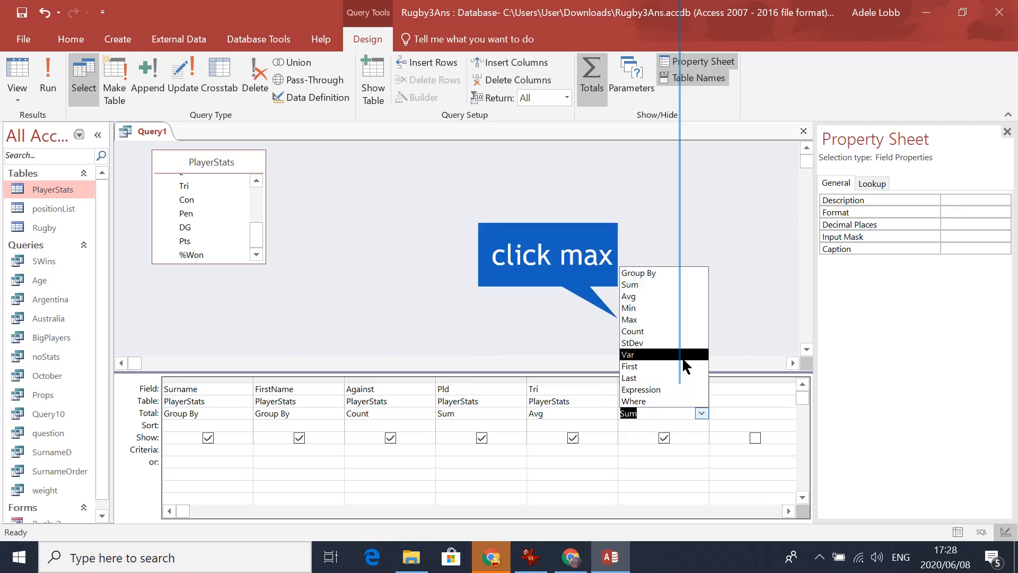
{"action": "left_click", "coordinate": [664, 320]}
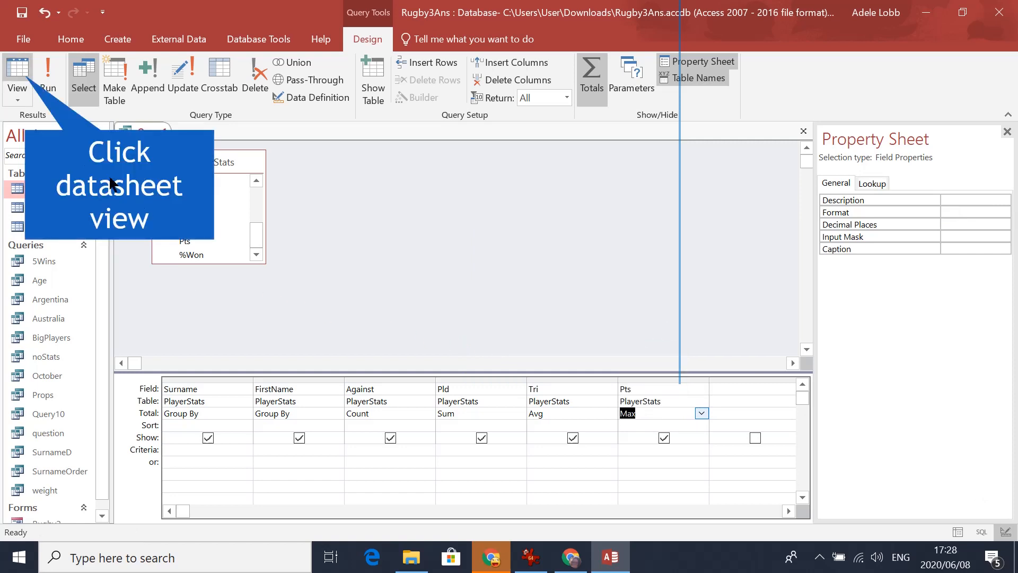
{"action": "left_click", "coordinate": [11, 83]}
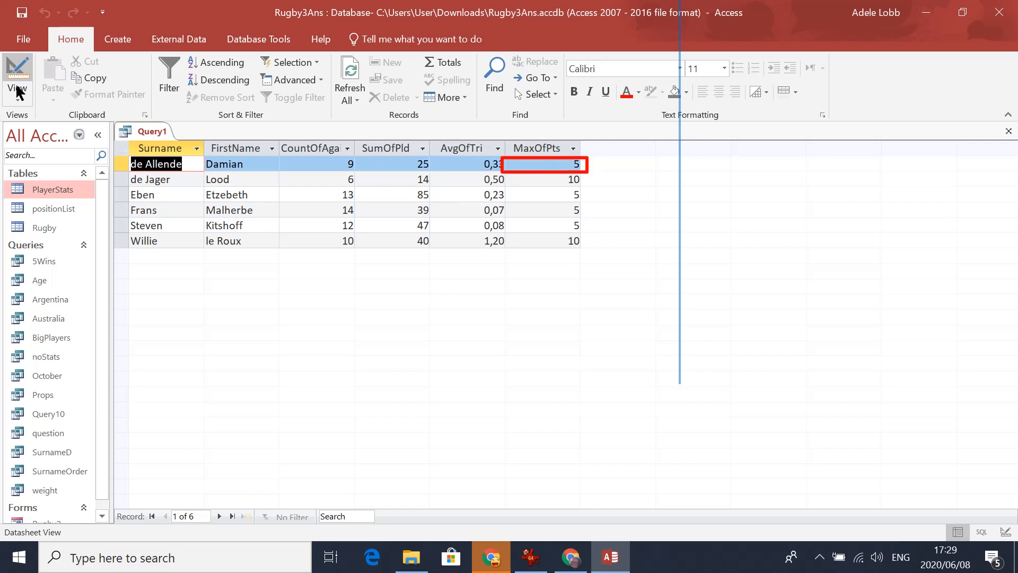
- Start saving the new player statistics totals query
{"action": "left_click", "coordinate": [22, 12]}
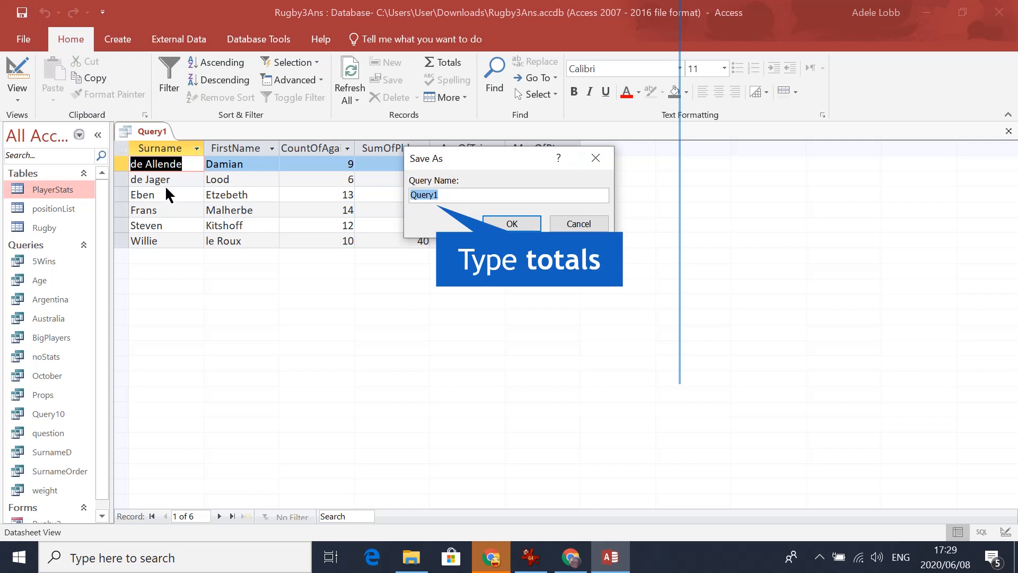